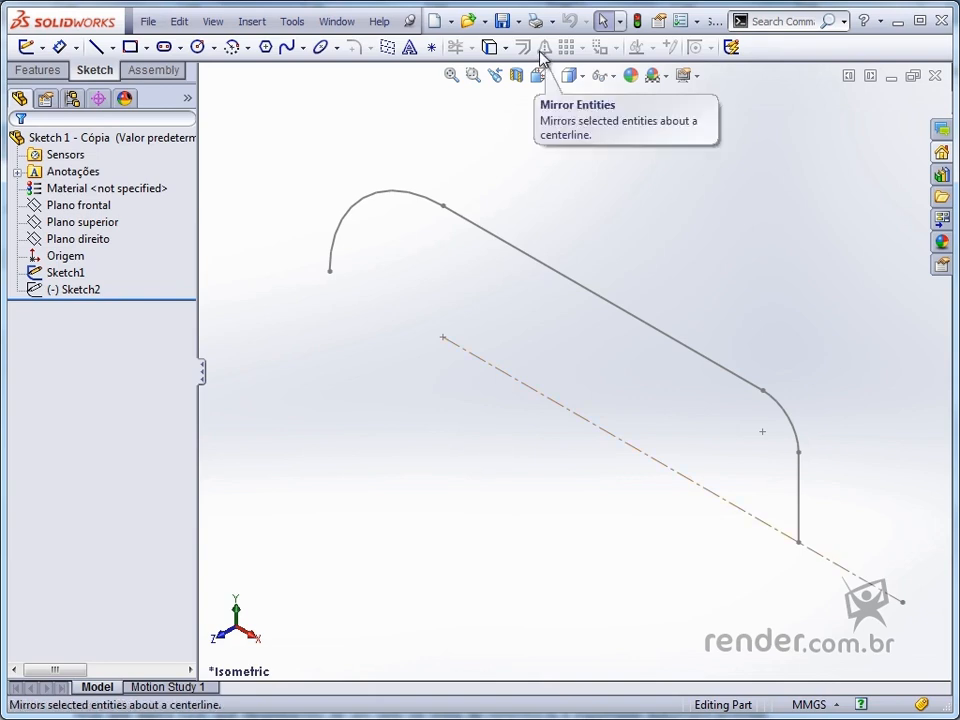
- Open Sketch1 for editing
click(75, 282)
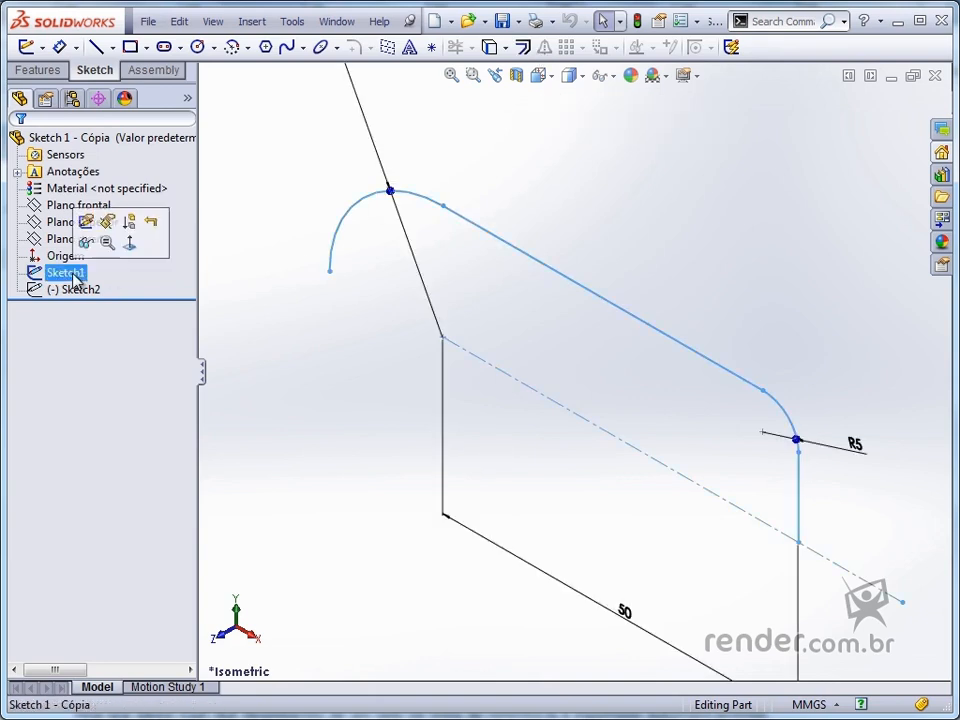
click(86, 240)
click(82, 222)
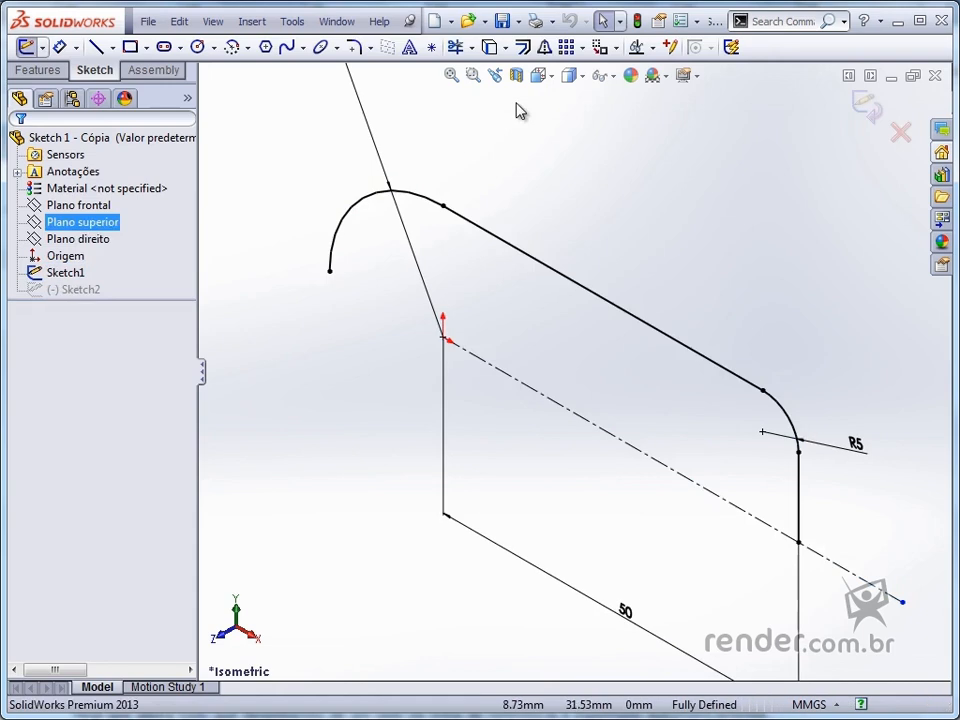
- Mirror the half profile's lines and arcs about the horizontal centerline with Copy enabled, keeping the original entities
click(544, 47)
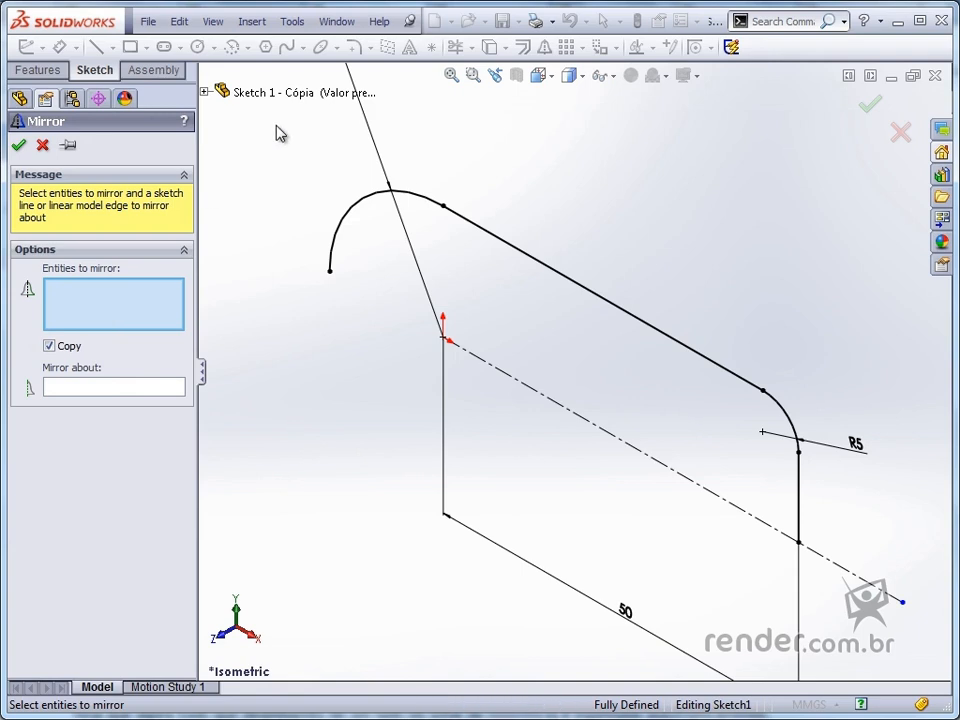
mouse_move(275, 124)
mouse_down()
mouse_move(598, 334)
mouse_move(912, 506)
mouse_up()
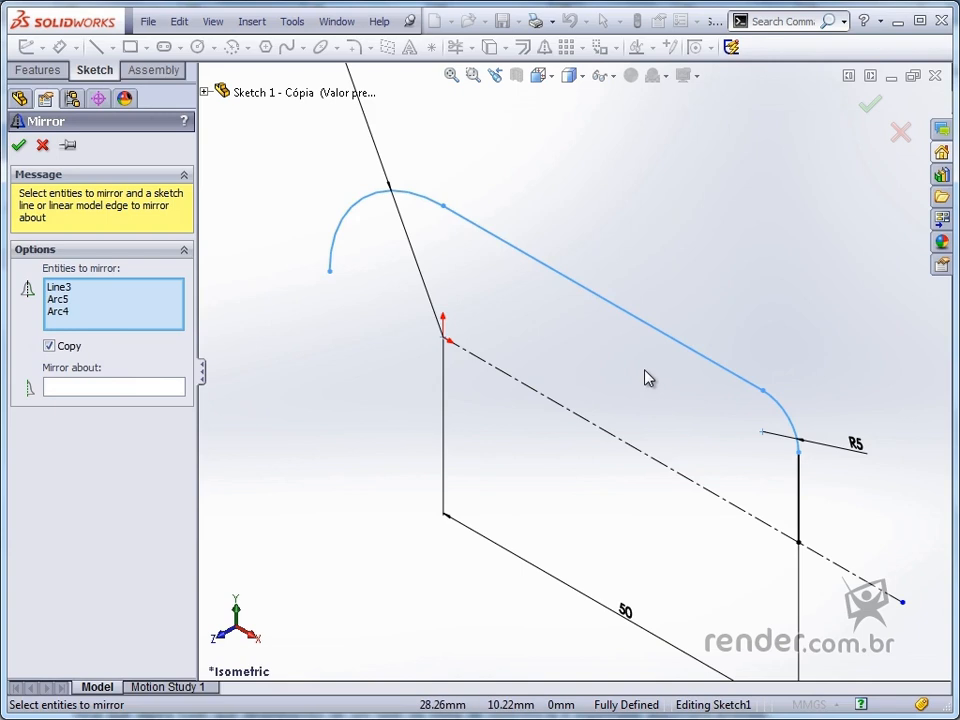
click(800, 505)
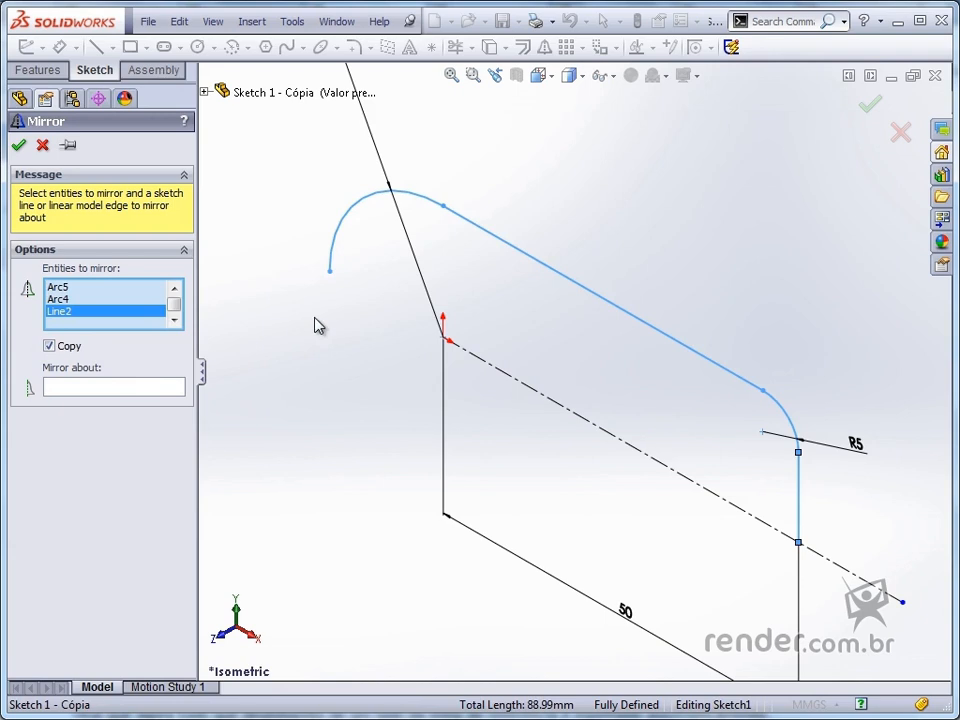
click(113, 387)
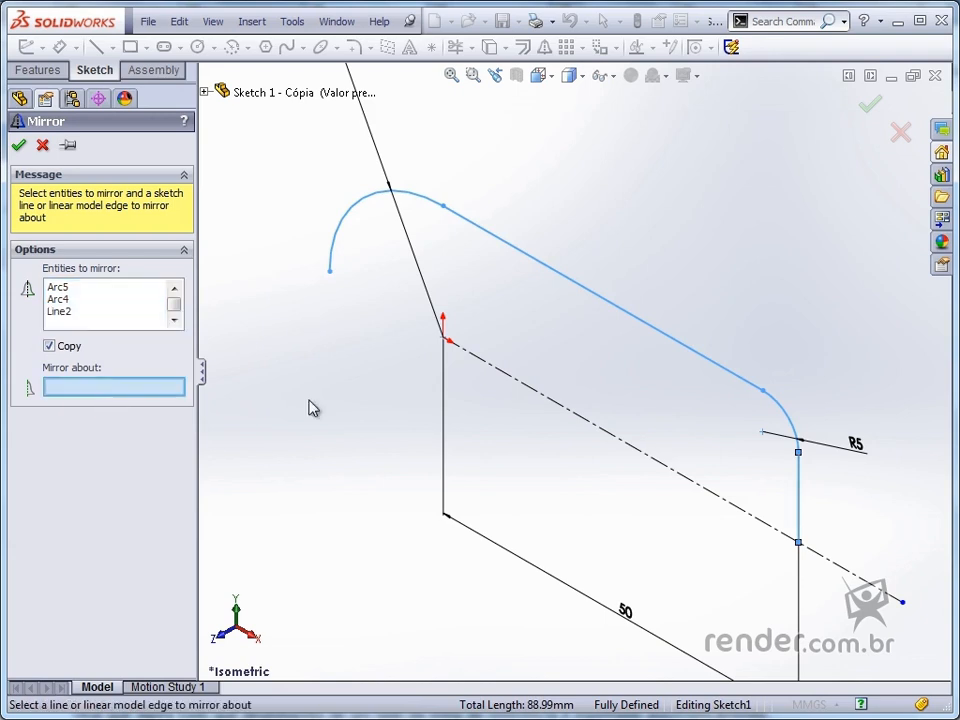
click(516, 381)
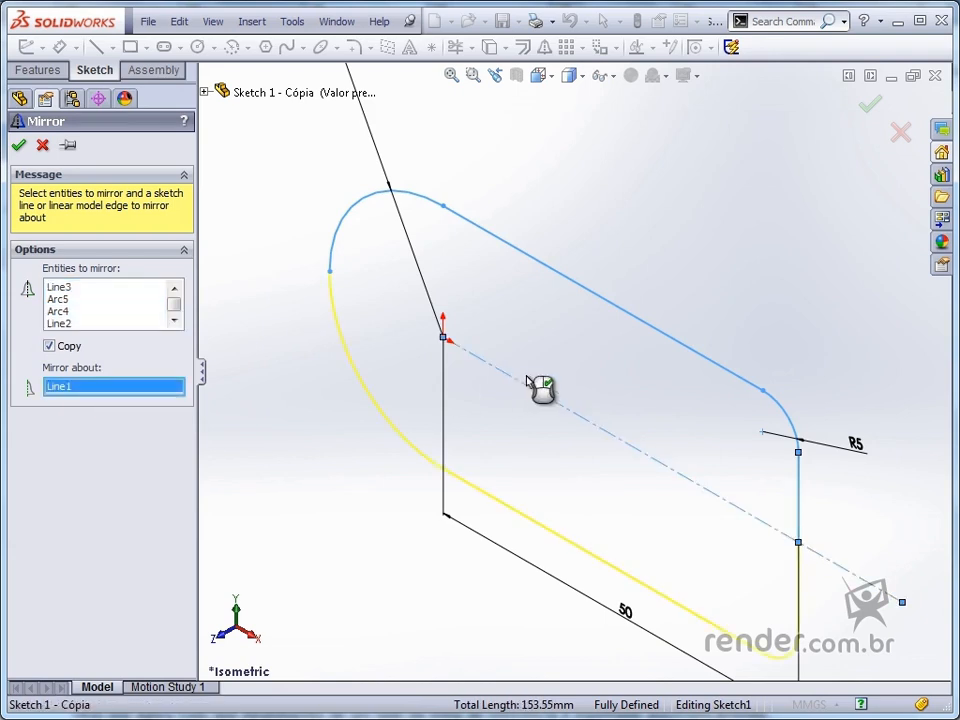
scroll(516, 381, up, 2)
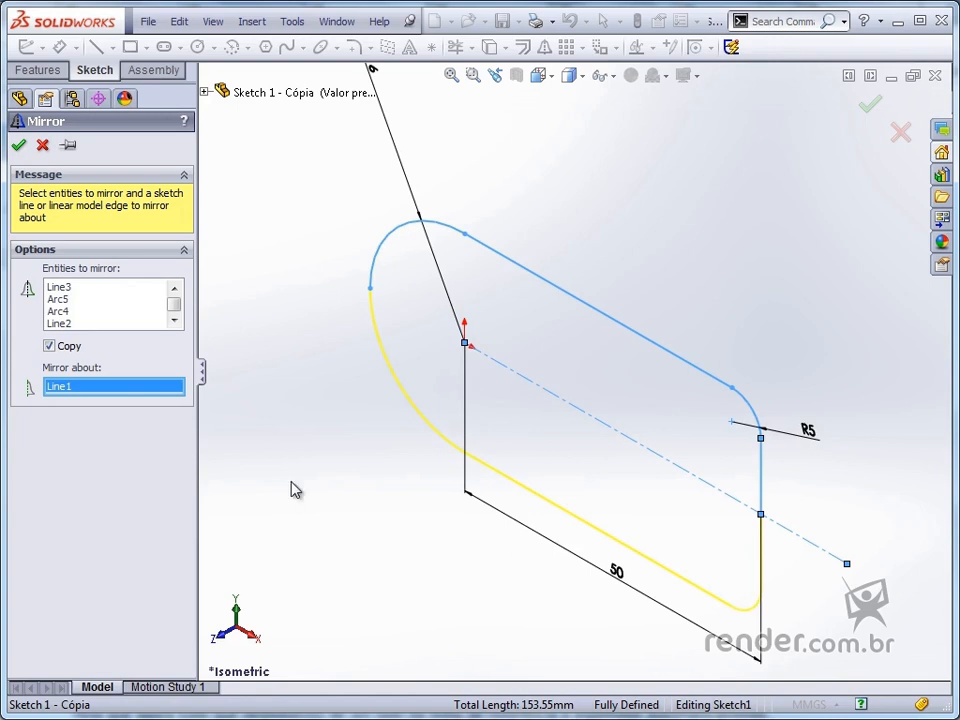
click(18, 145)
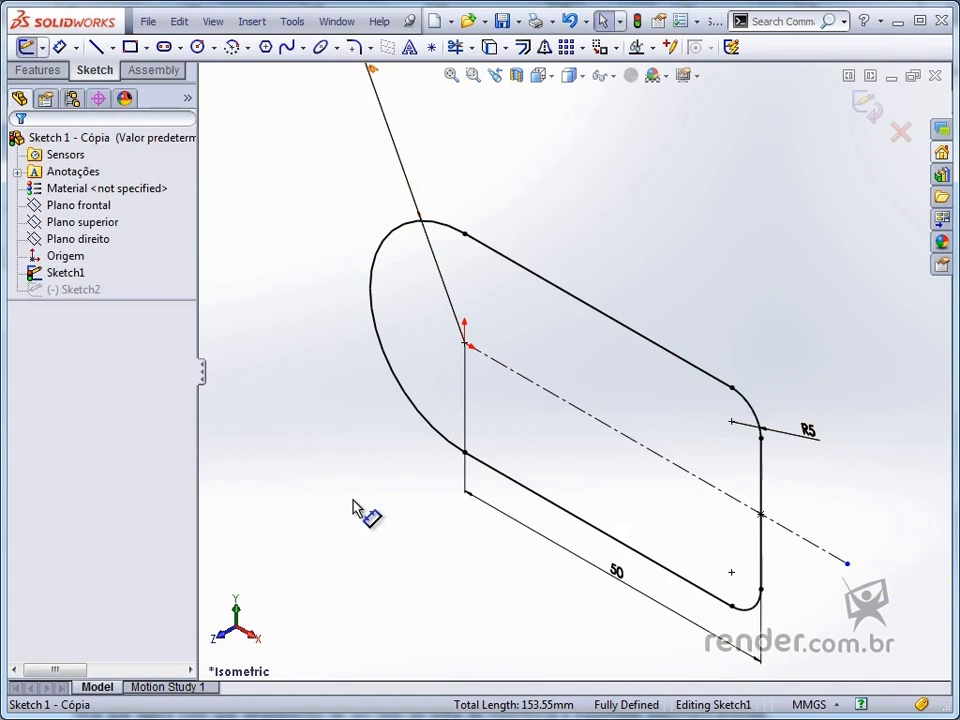
- Undo the mirrored copy of the half profile
mouse_move(364, 514)
middle_down()
mouse_move(414, 484)
mouse_move(419, 463)
mouse_move(421, 472)
middle_up()
scroll(422, 476, up, 3)
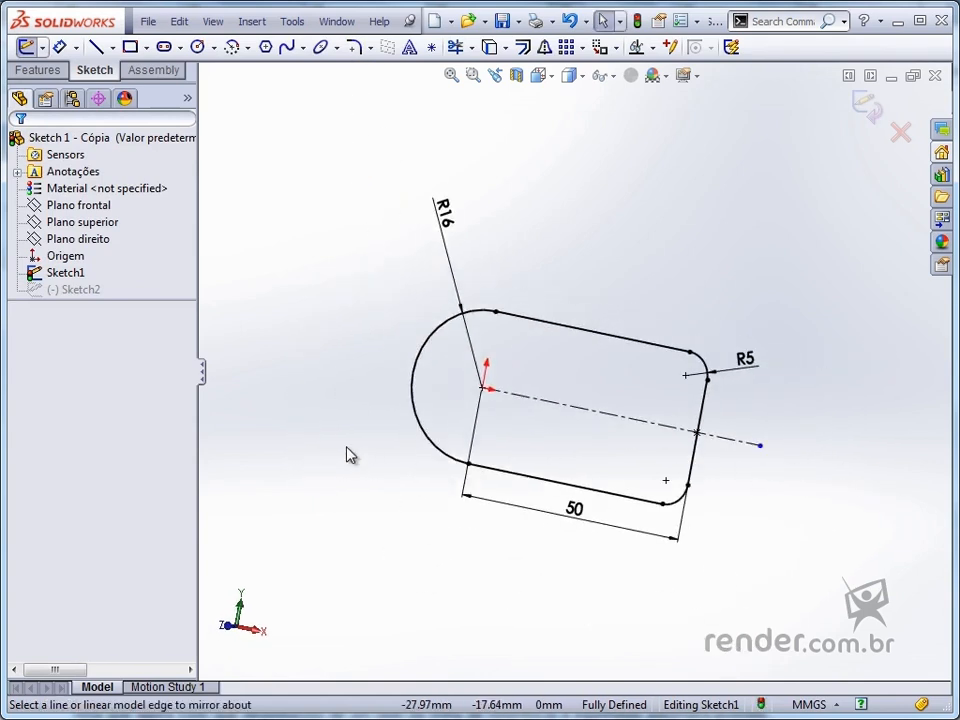
key(ctrl+z)
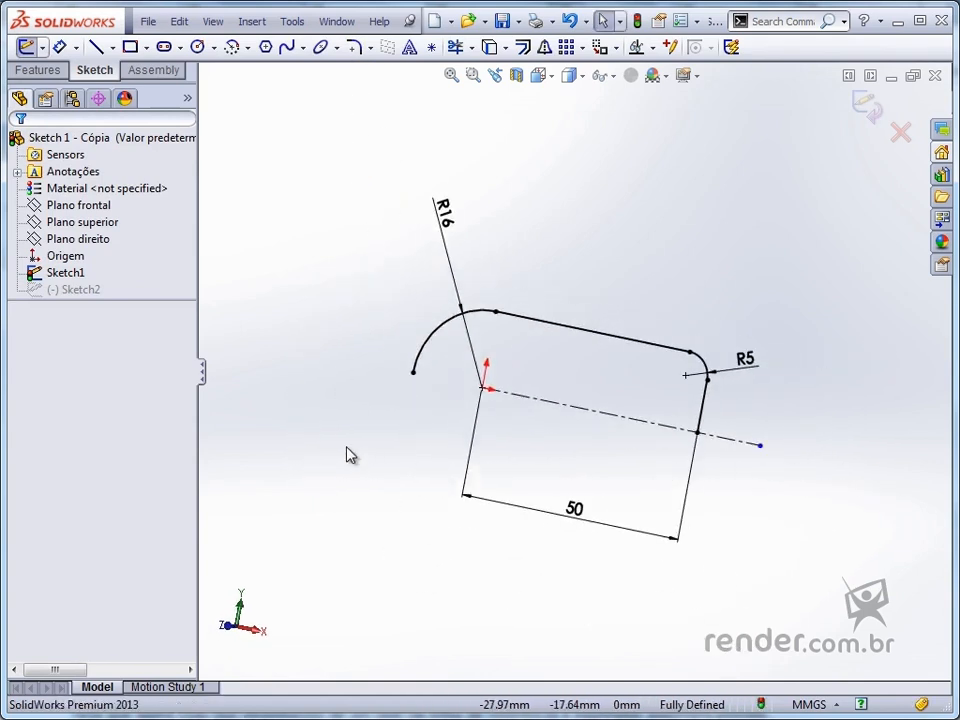
key(f)
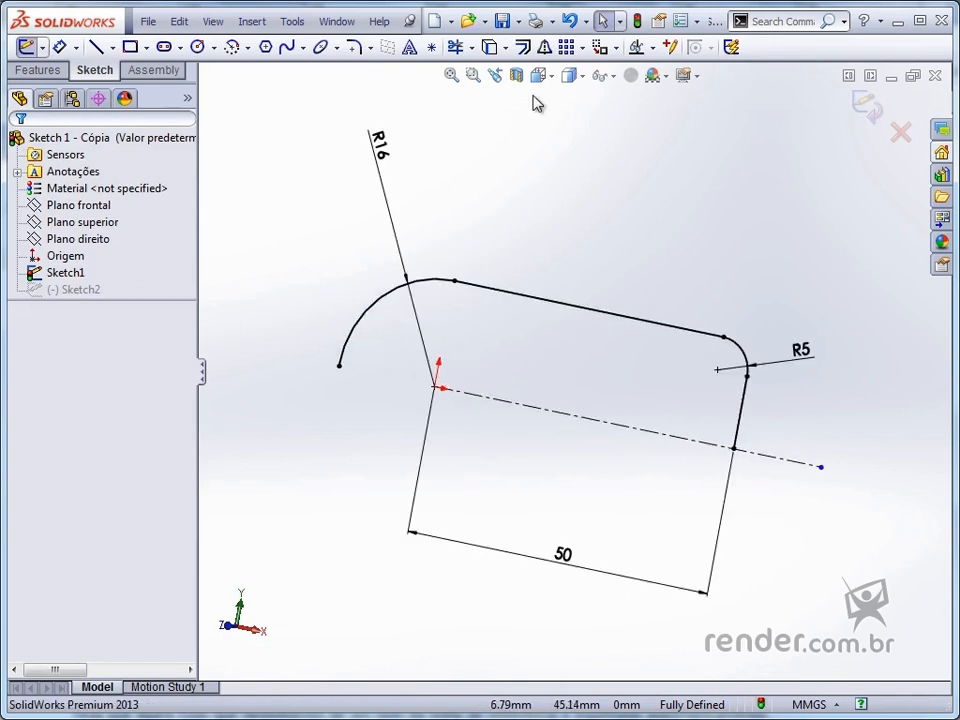
- Mirror the half profile's lines and arcs about the centerline with Copy turned off, and exit the sketch
click(545, 50)
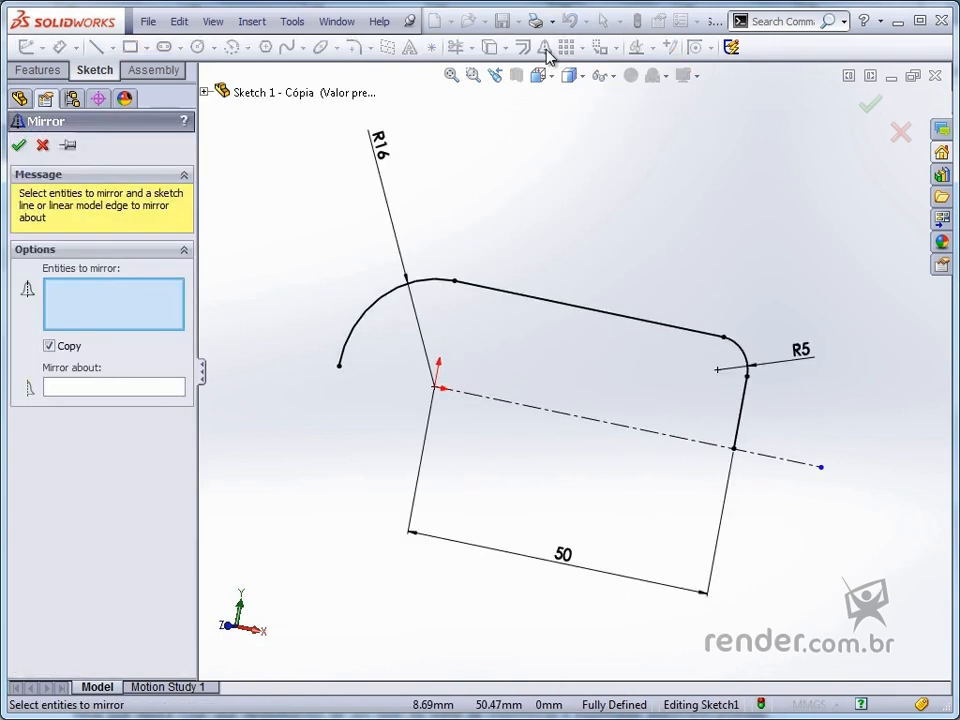
mouse_move(283, 182)
mouse_down()
mouse_move(422, 364)
mouse_move(799, 514)
mouse_move(790, 506)
mouse_up()
click(135, 390)
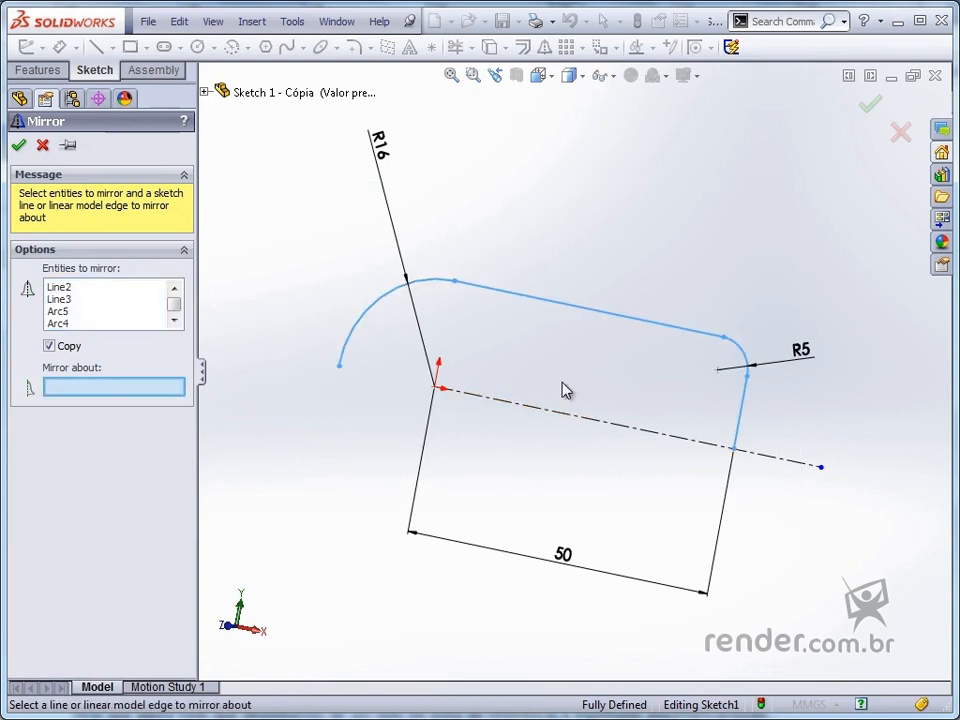
click(550, 412)
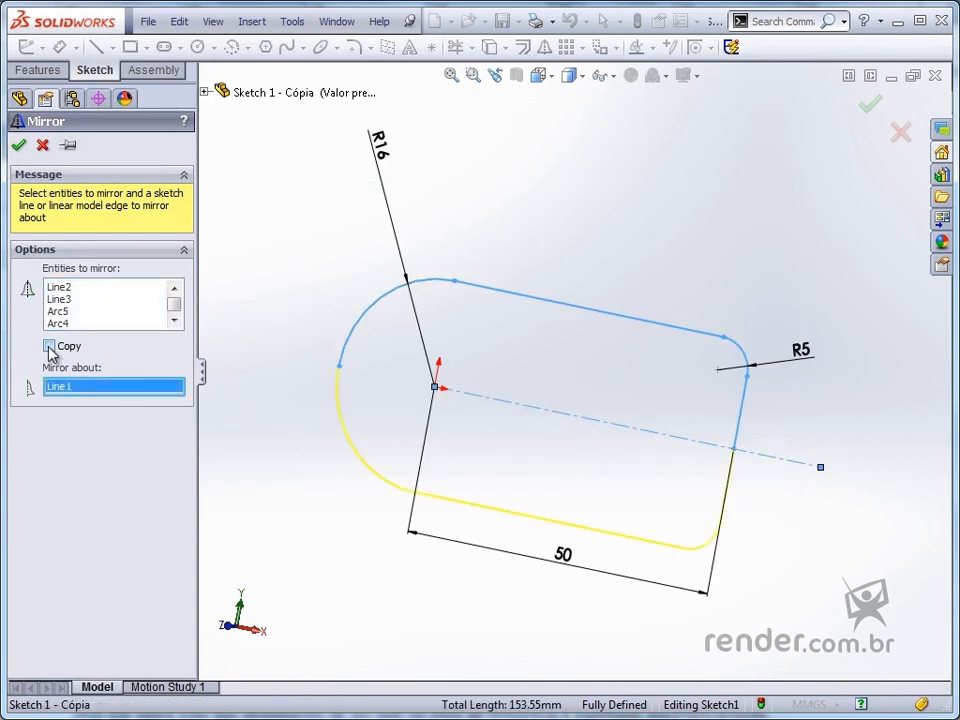
click(20, 146)
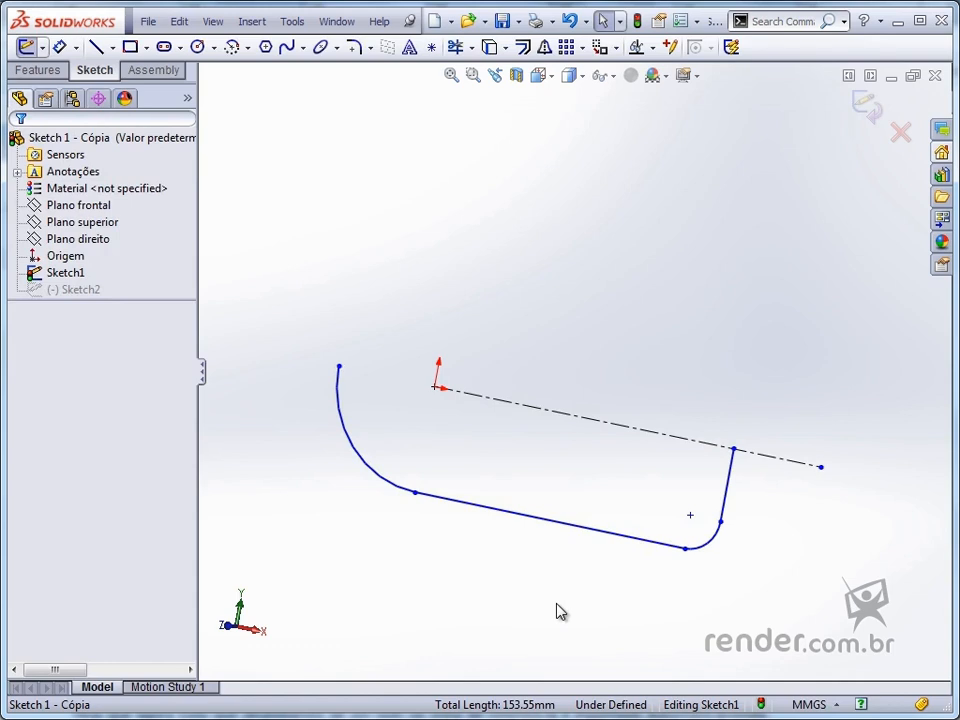
click(866, 106)
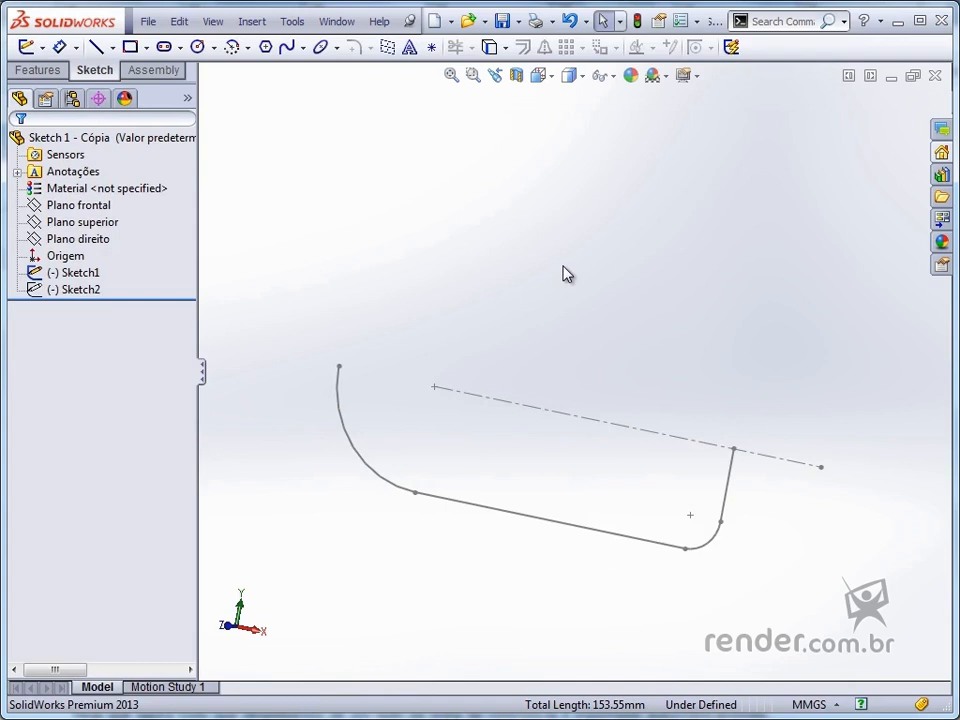
- Hide Sketch1 and open Sketch2 for editing, viewed normal to its plane
click(86, 273)
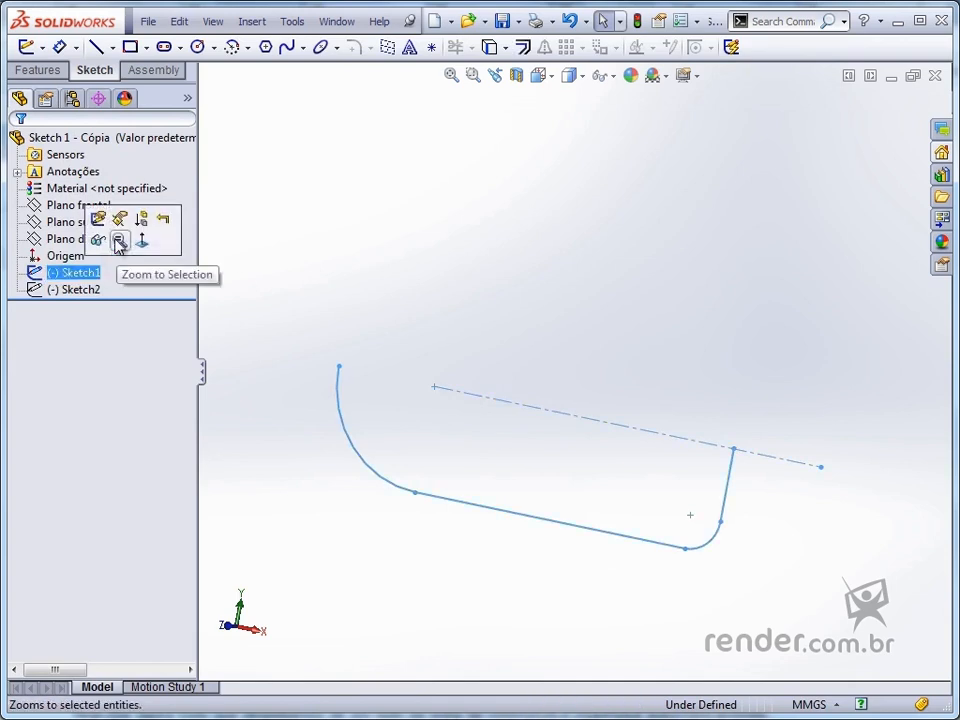
click(103, 241)
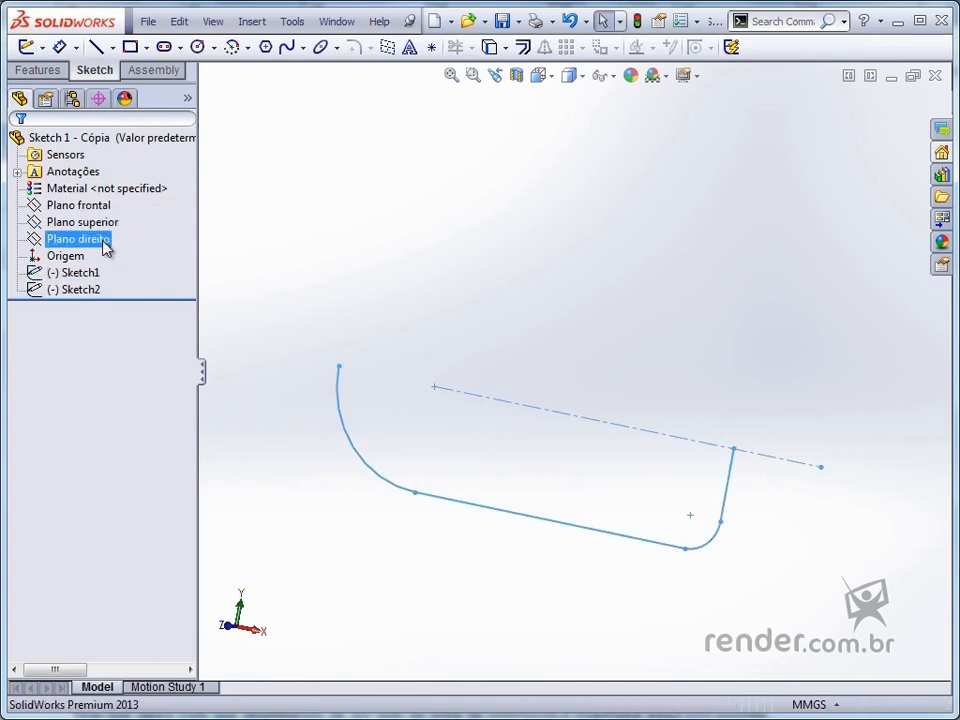
click(84, 290)
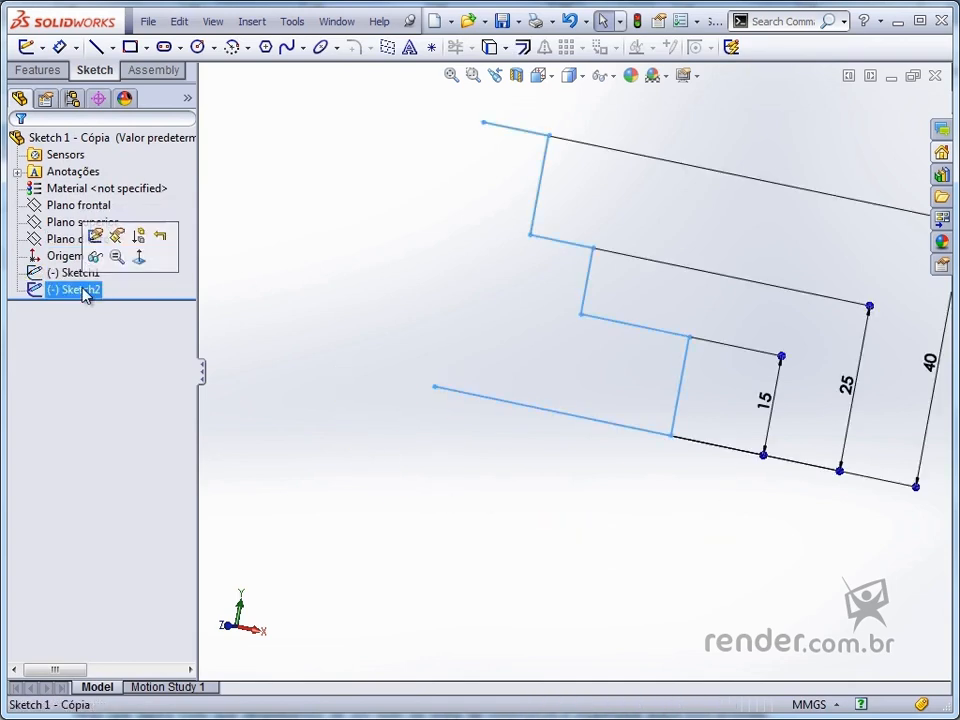
click(95, 235)
key(ctrl+8)
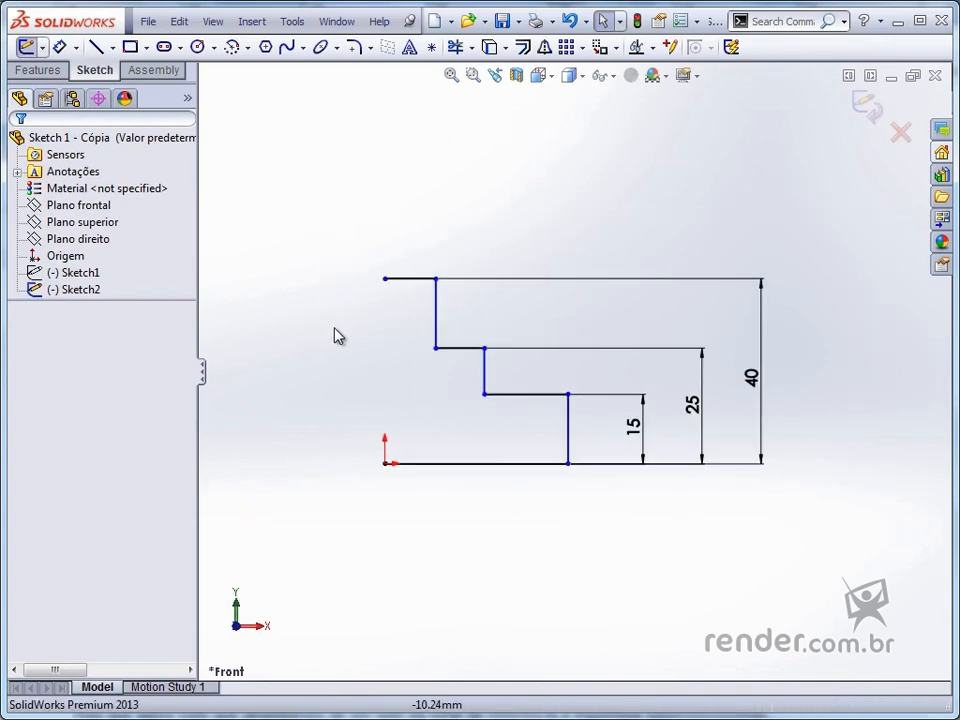
- Draw a vertical centerline about 67 mm long upward from the origin, passing through the open end of the stepped profile's top line
click(113, 48)
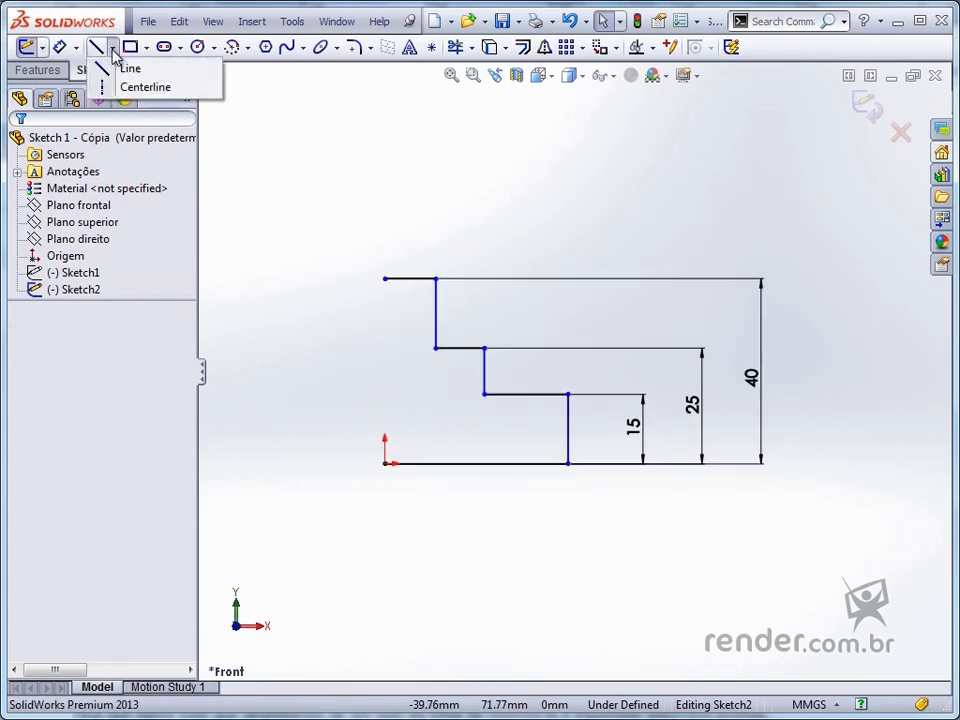
click(166, 88)
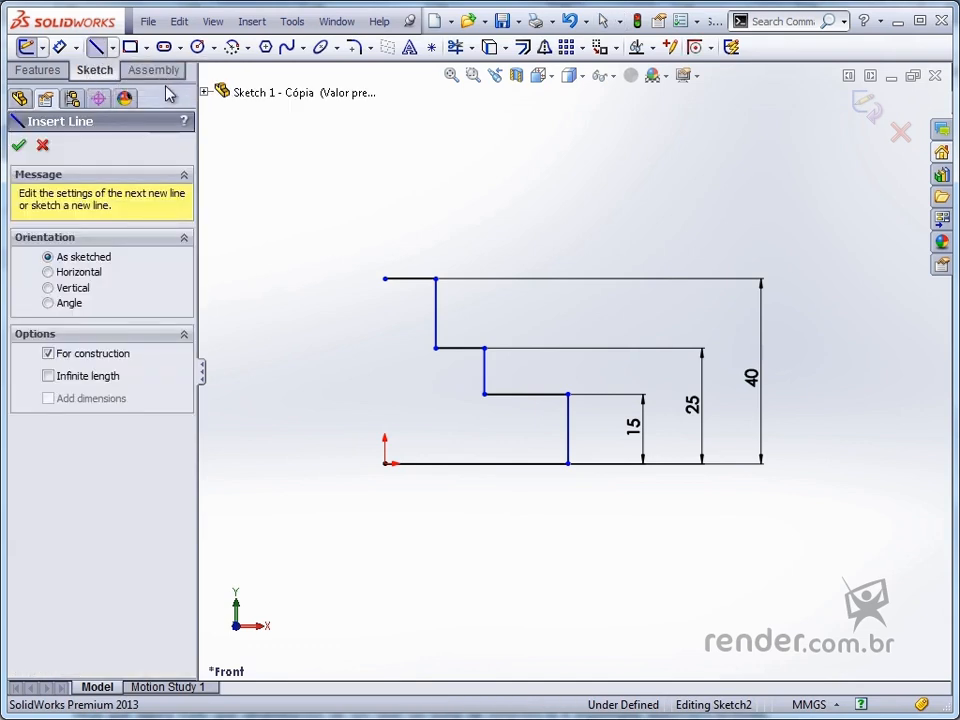
click(385, 463)
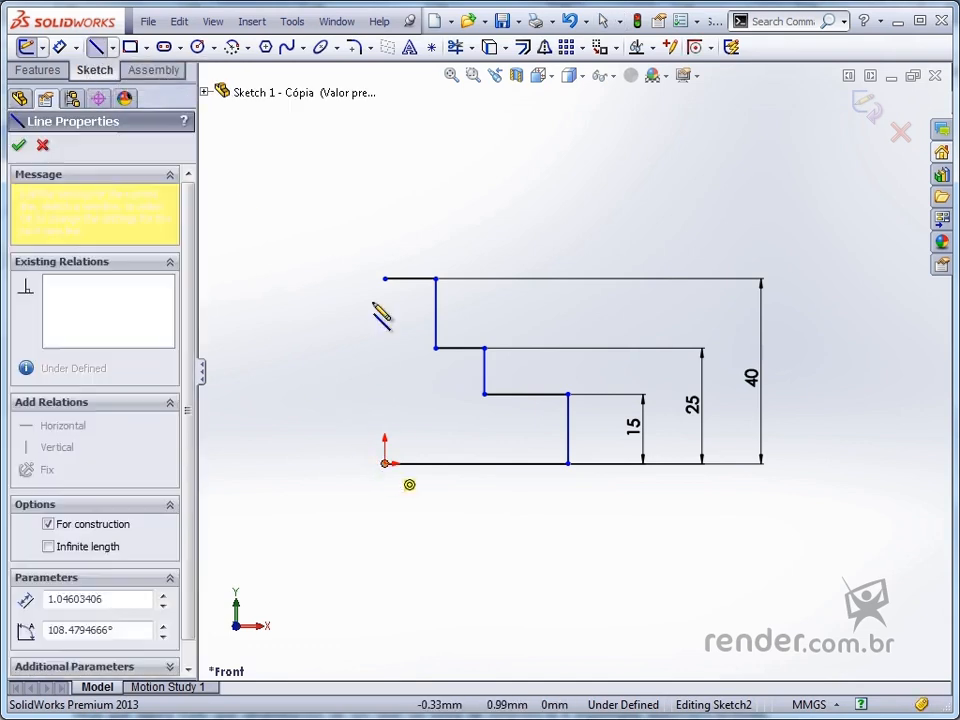
click(385, 156)
key(Escape)
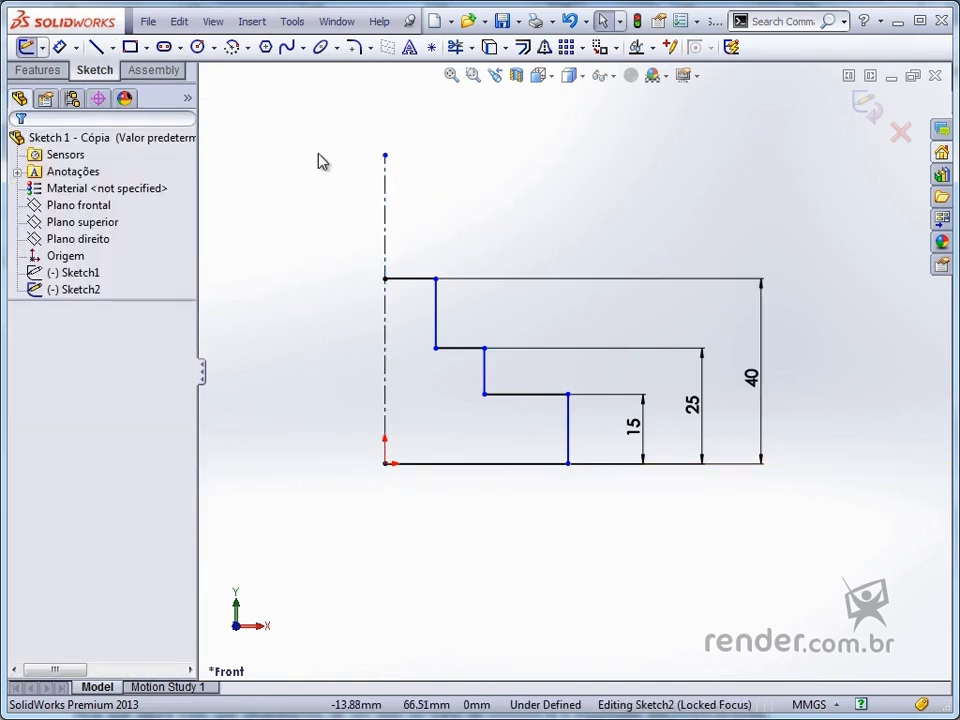
- Add a 20 mm diameter dimension between the uppermost vertical line of the stepped profile and the centerline
click(60, 48)
click(436, 306)
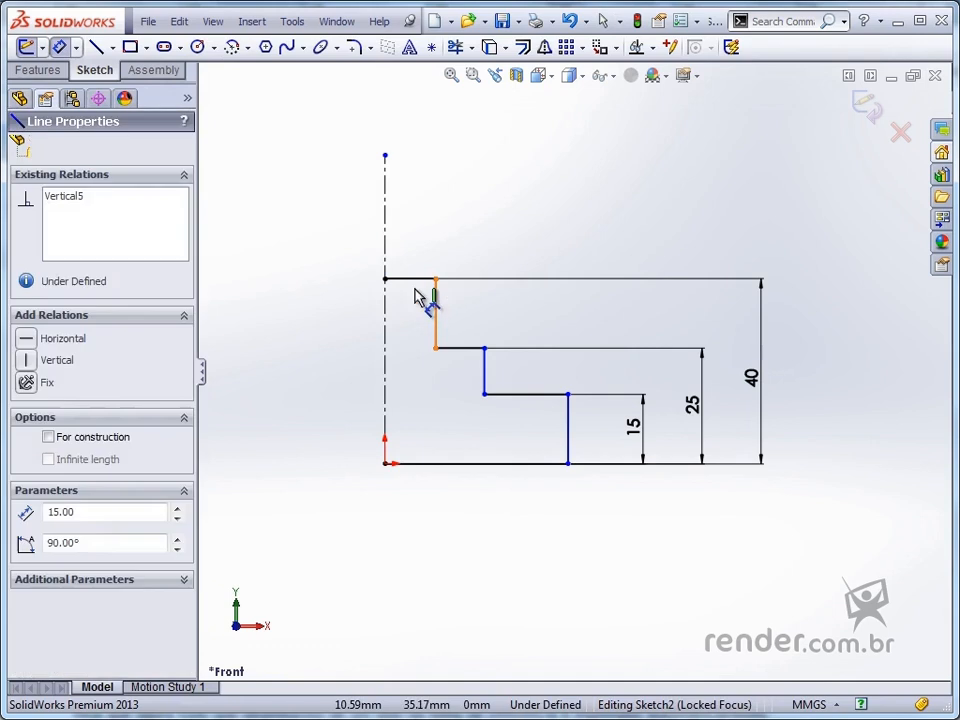
click(386, 248)
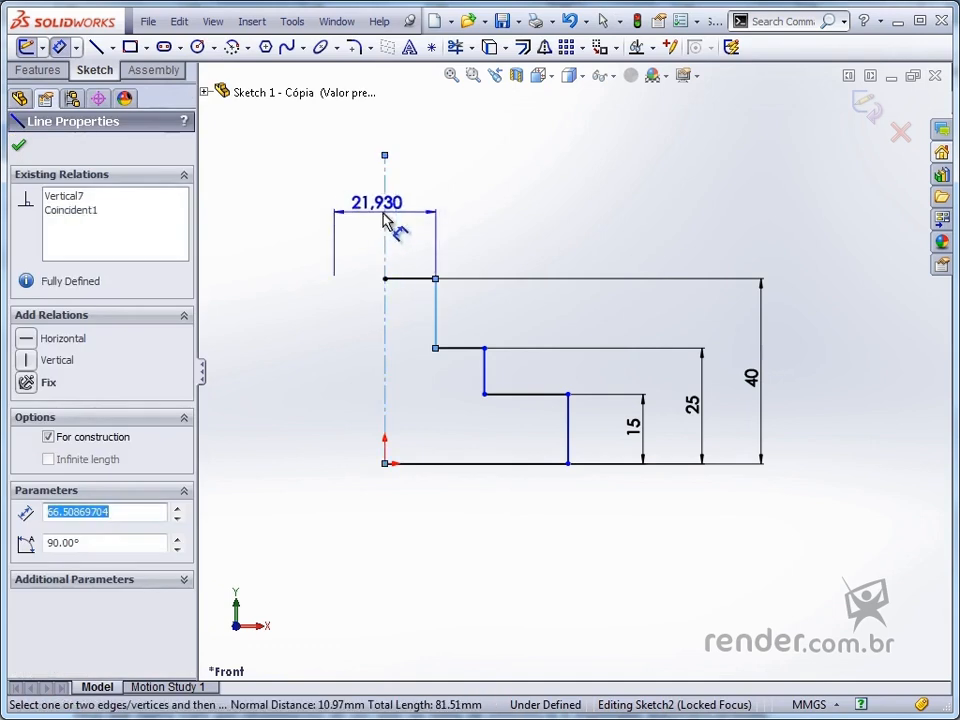
click(390, 213)
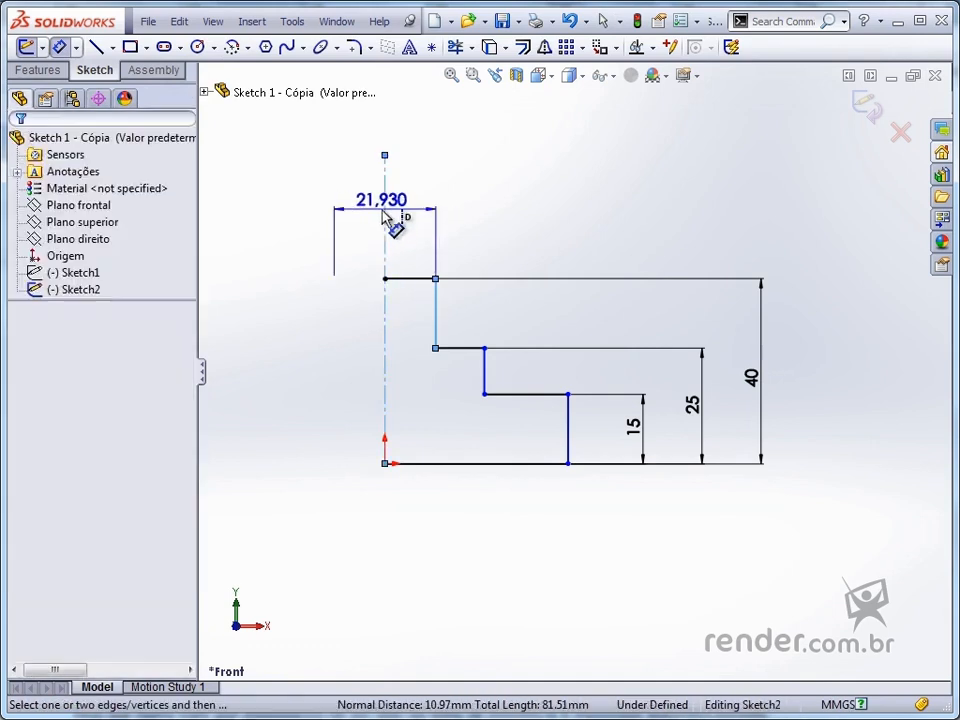
text(20)
key(Return)
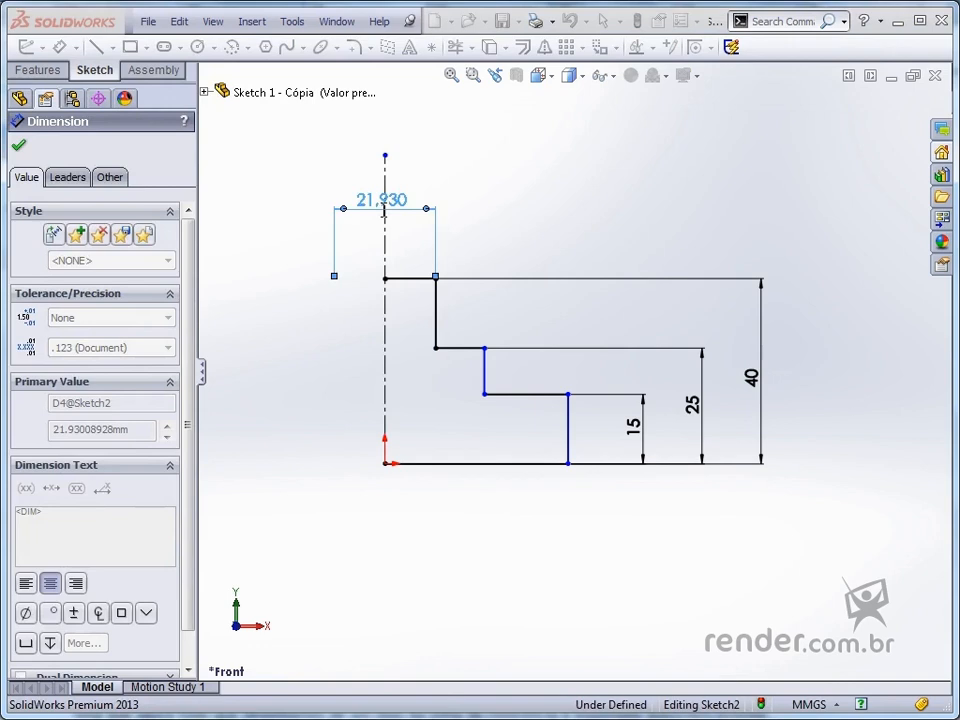
- Add a 40 mm diameter dimension between the middle vertical line of the stepped profile and the centerline
click(486, 386)
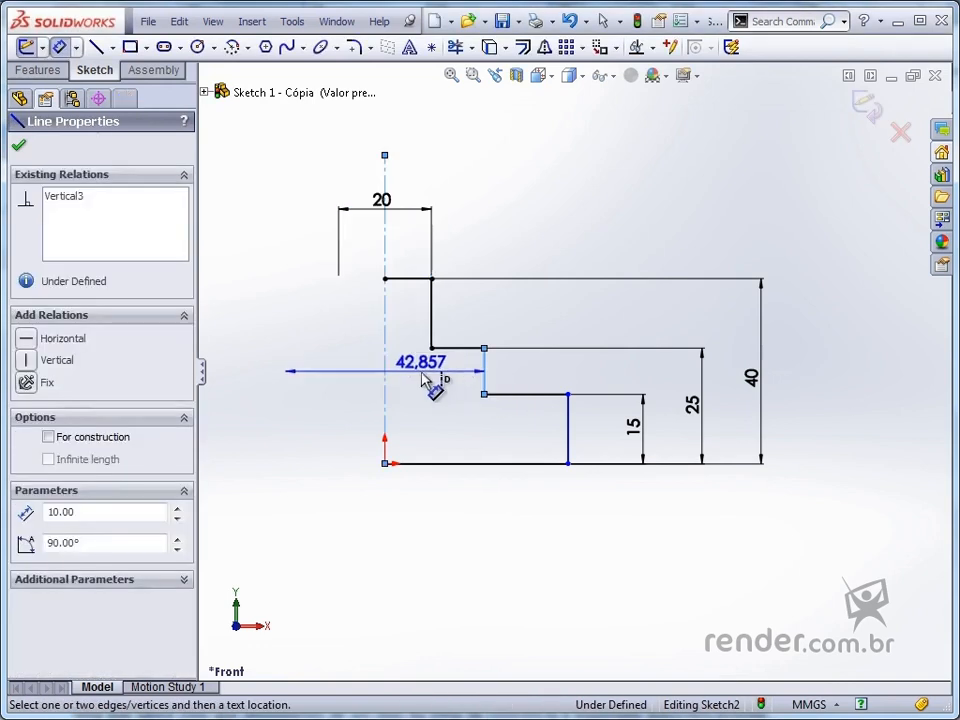
click(397, 418)
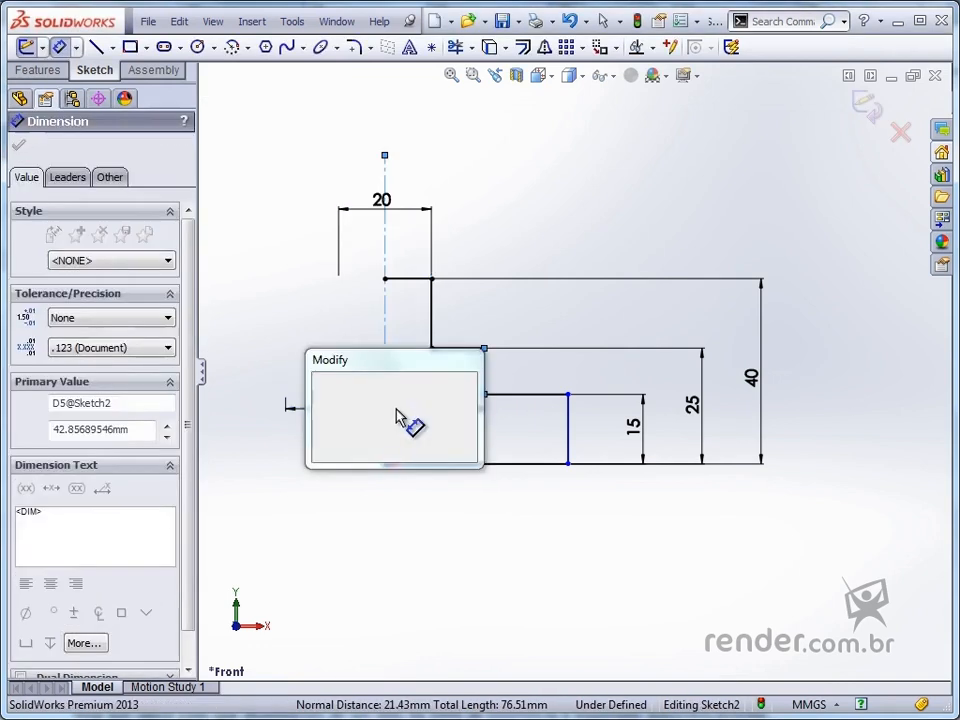
text(40)
key(Return)
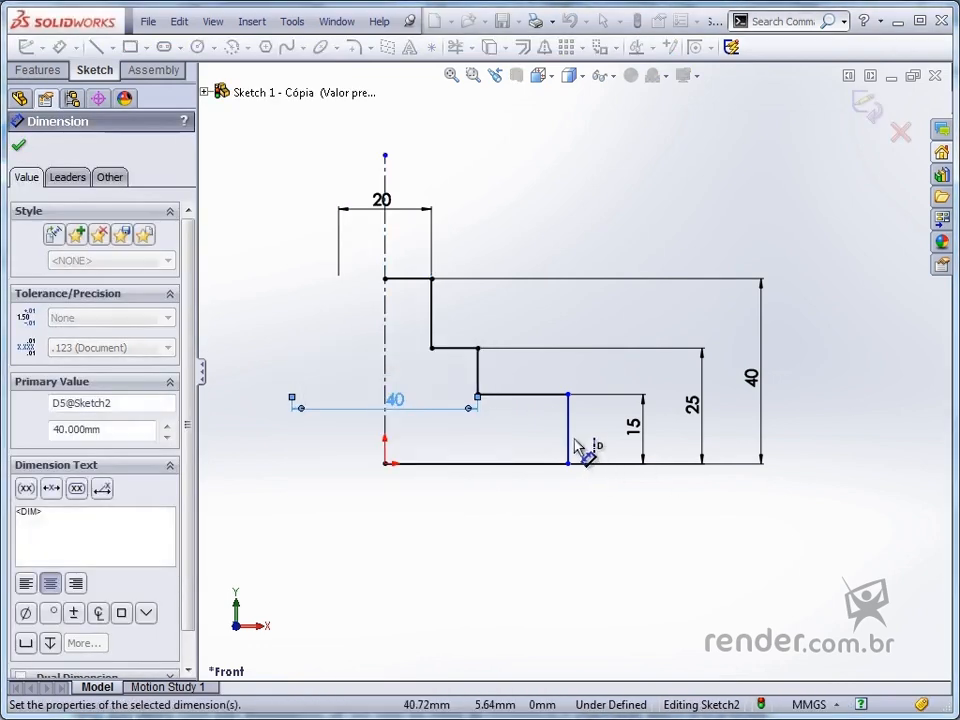
- Add an 80 mm diameter dimension for the lowest vertical line about the centerline, and reposition the 40 mm diameter dimension below the profile
click(570, 442)
click(392, 542)
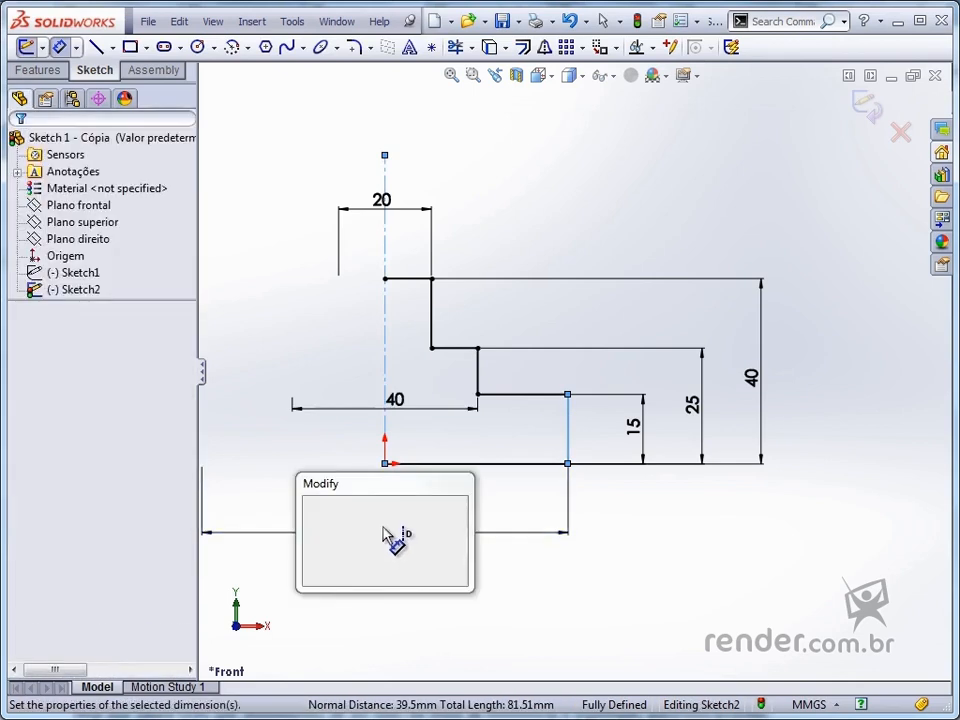
text(80)
key(Return)
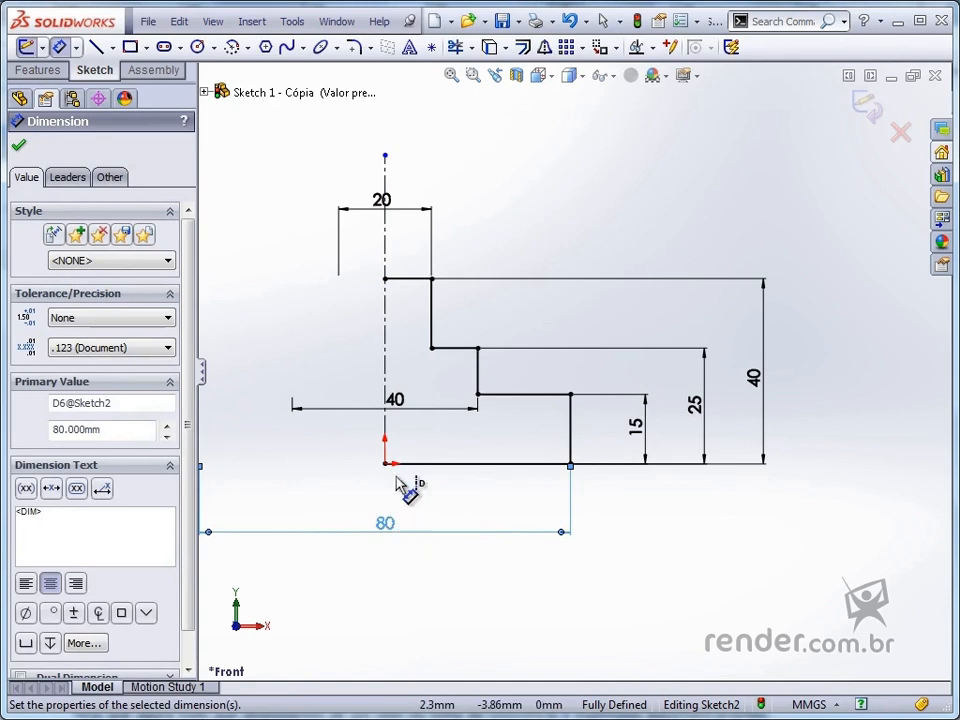
drag(398, 414, 399, 494)
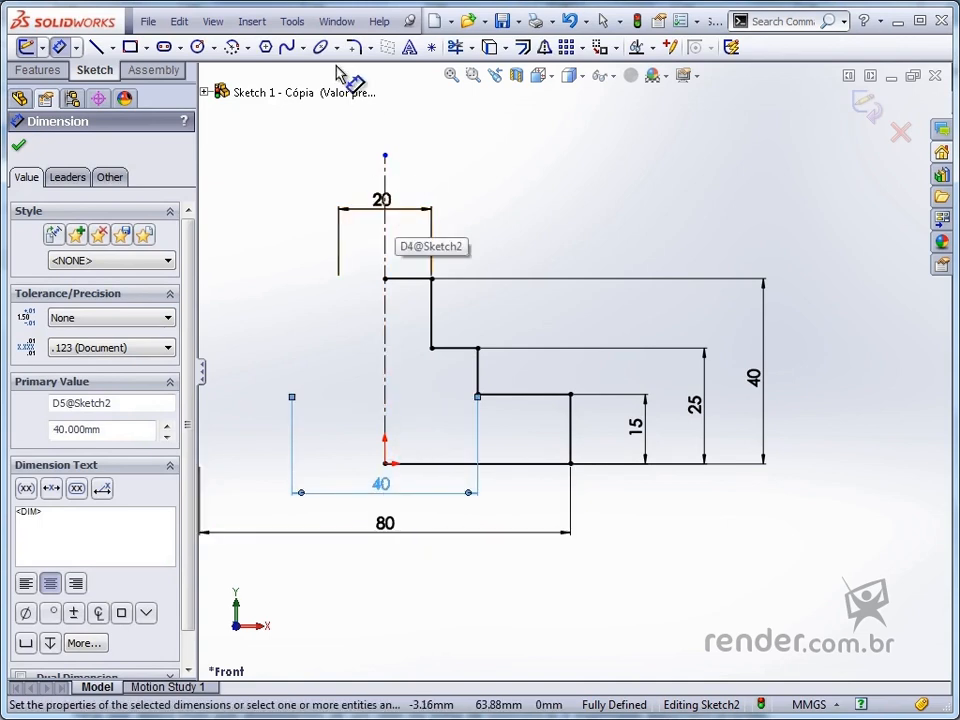
- Turn on Dynamic Mirror about the vertical centerline of the stepped profile
click(292, 21)
mouse_move(364, 247)
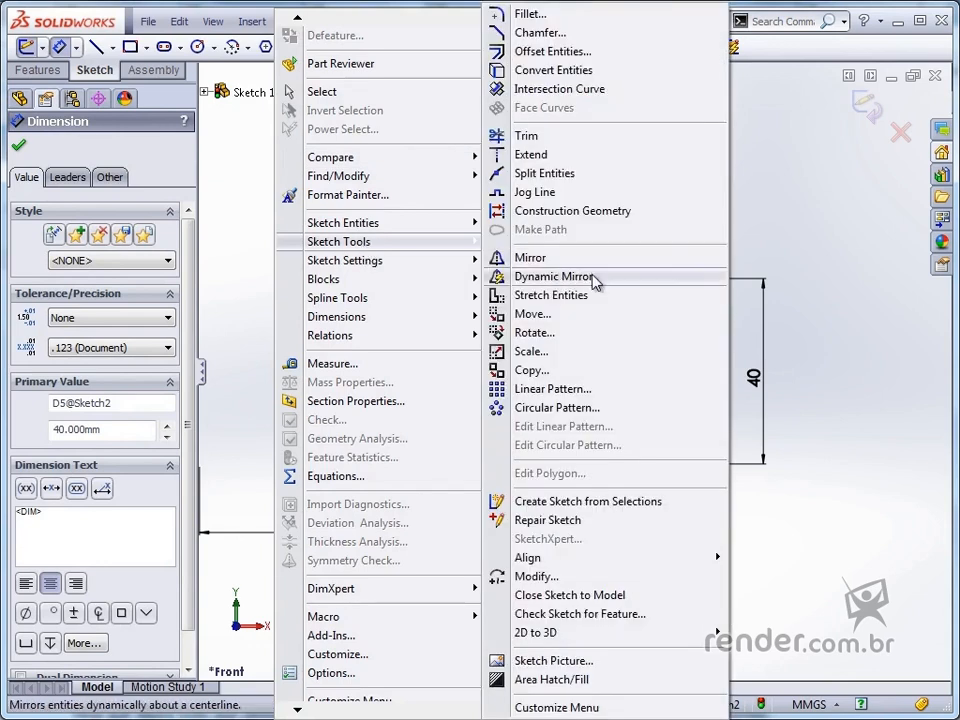
click(620, 278)
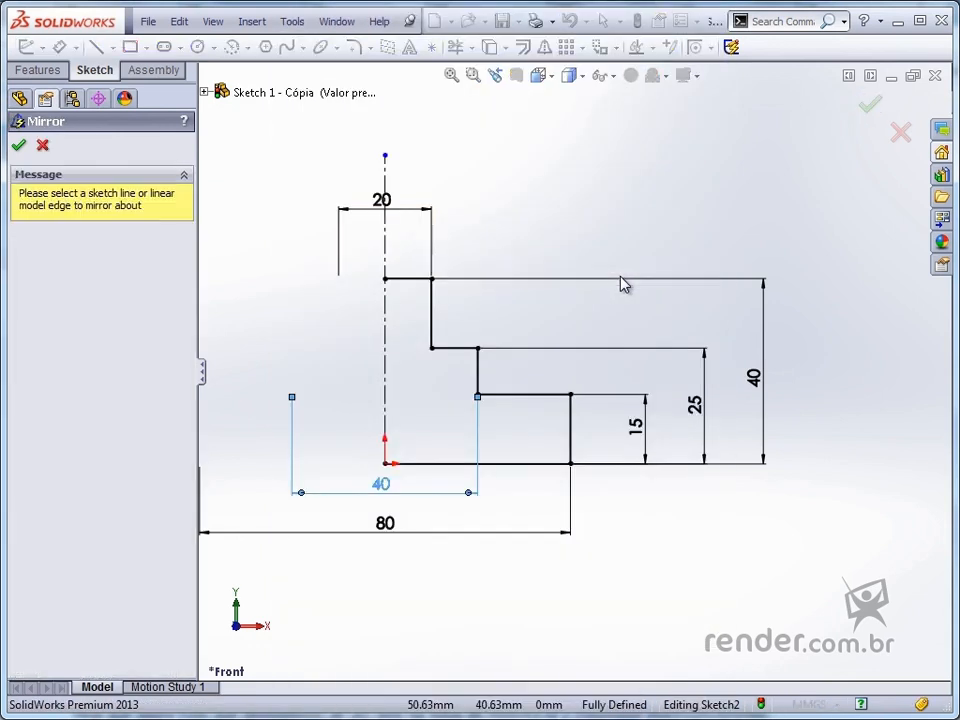
click(385, 257)
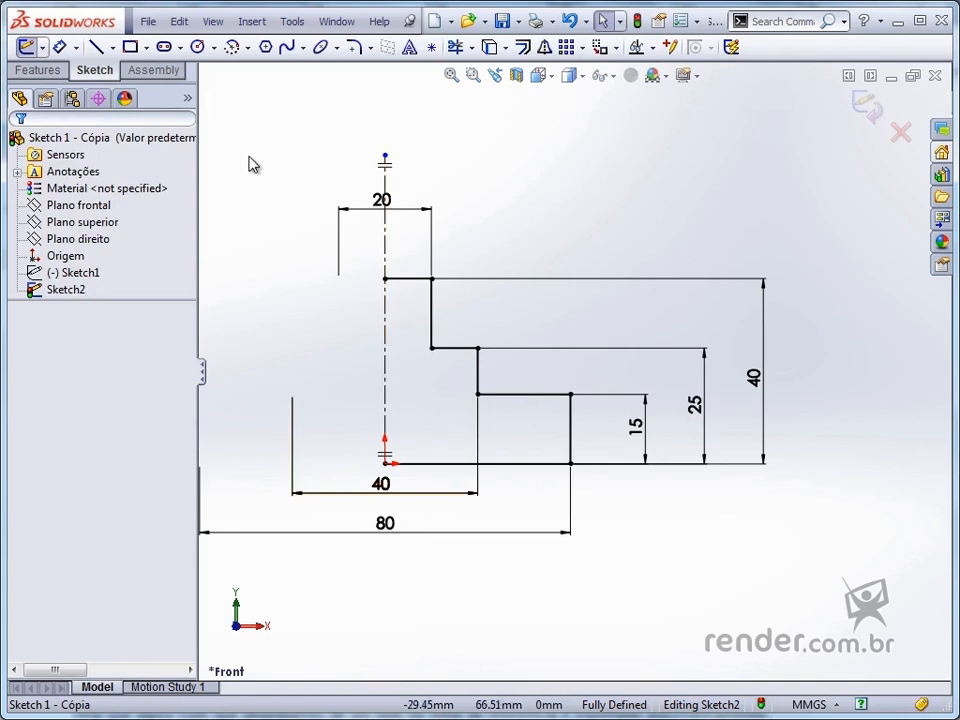
- Draw two circles beside the centerline, opposite the stepped profile, about 6.5 mm and 7.9 mm in diameter, mirrored dynamically
click(198, 47)
click(323, 338)
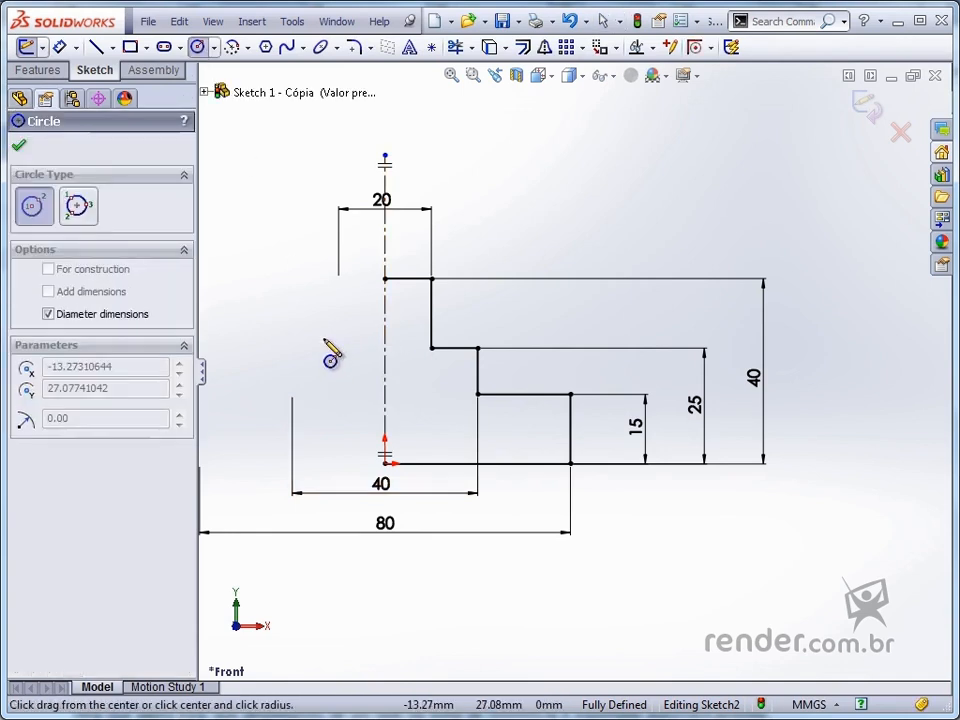
click(313, 349)
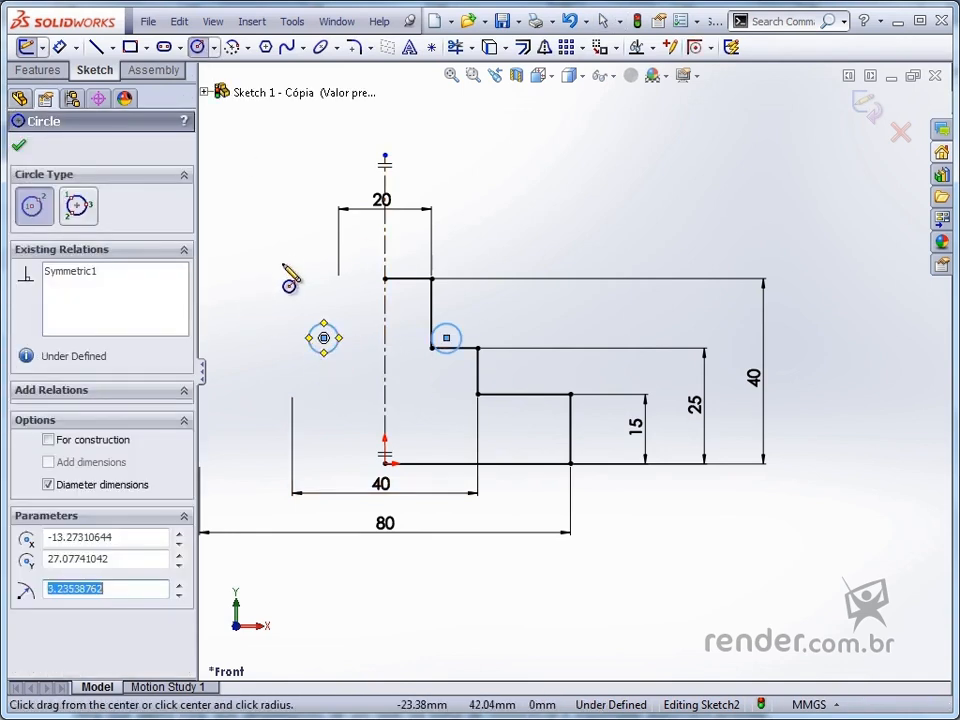
click(338, 424)
click(329, 440)
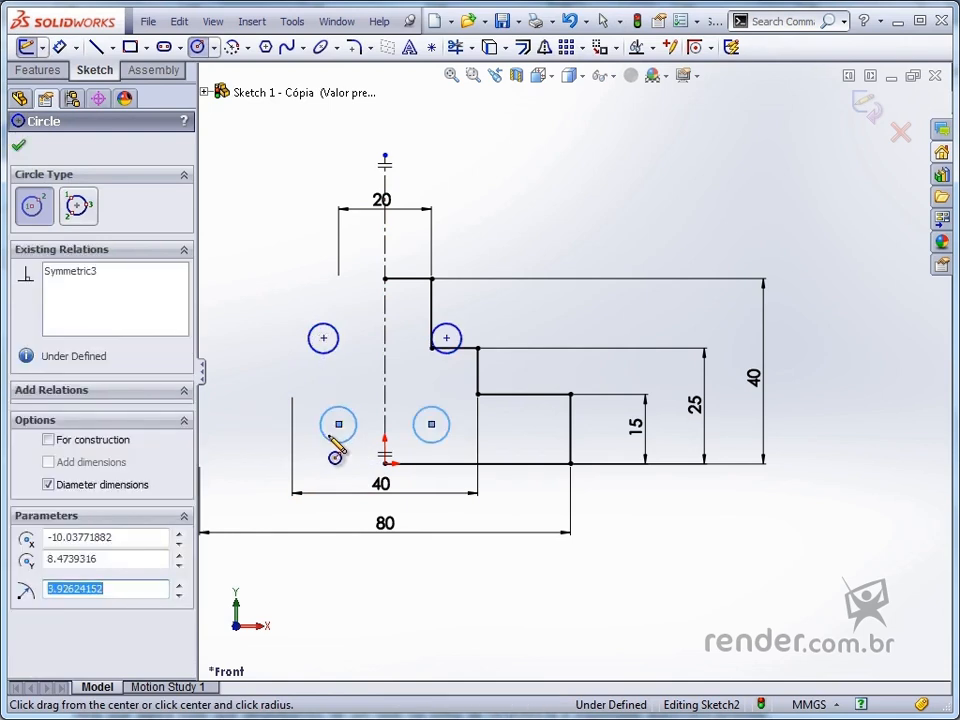
key(Escape)
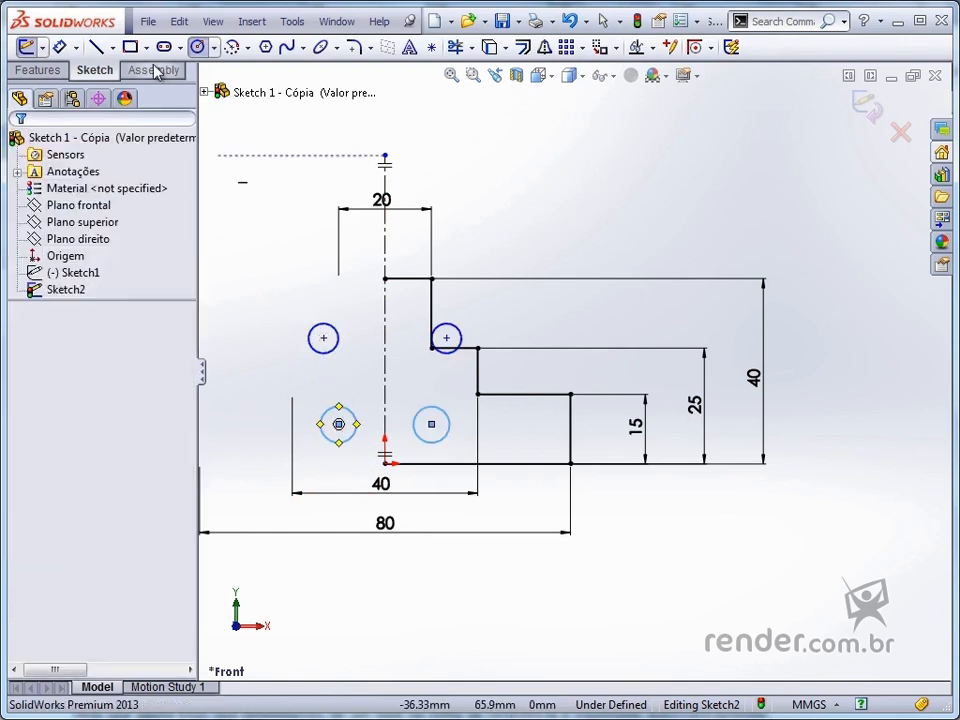
- Draw a small corner rectangle above and outside the circles, opposite the stepped profile, mirrored dynamically about the centerline
click(130, 47)
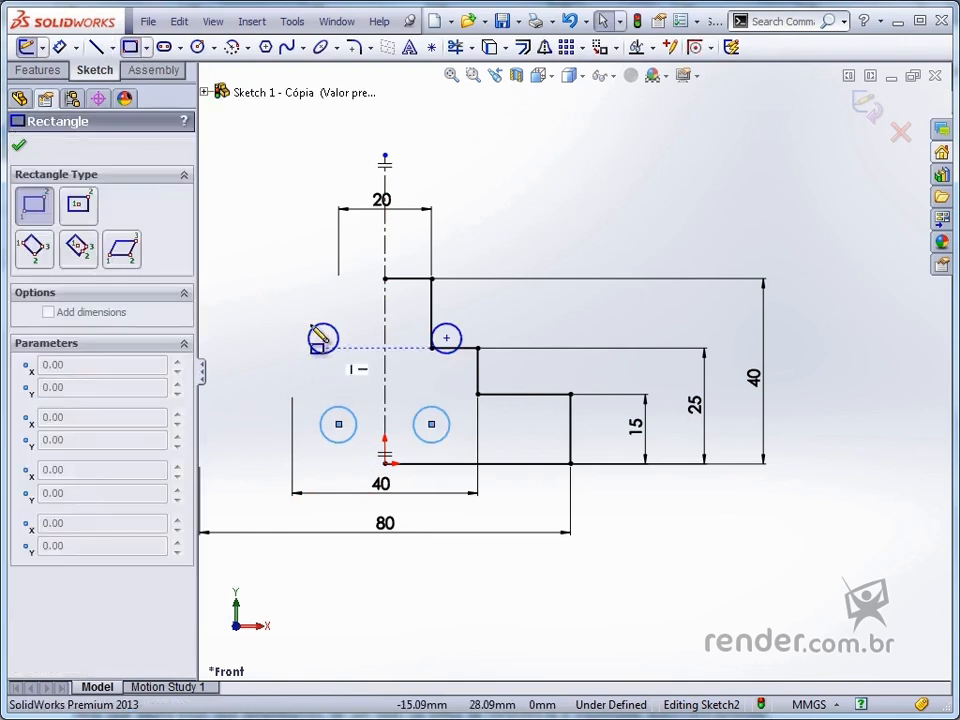
click(236, 264)
click(279, 323)
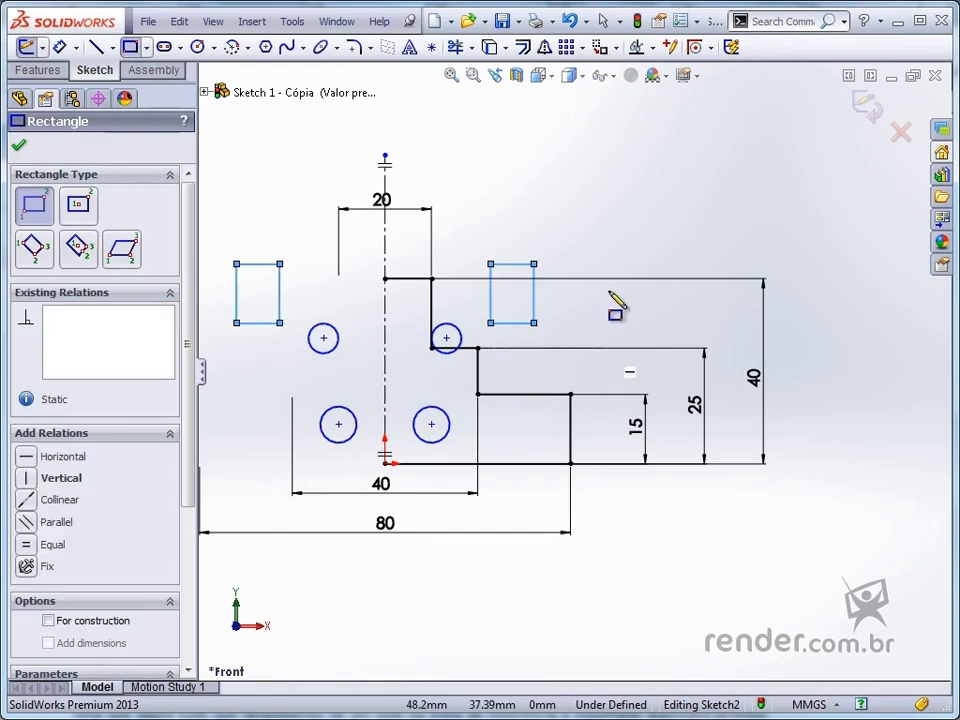
key(Escape)
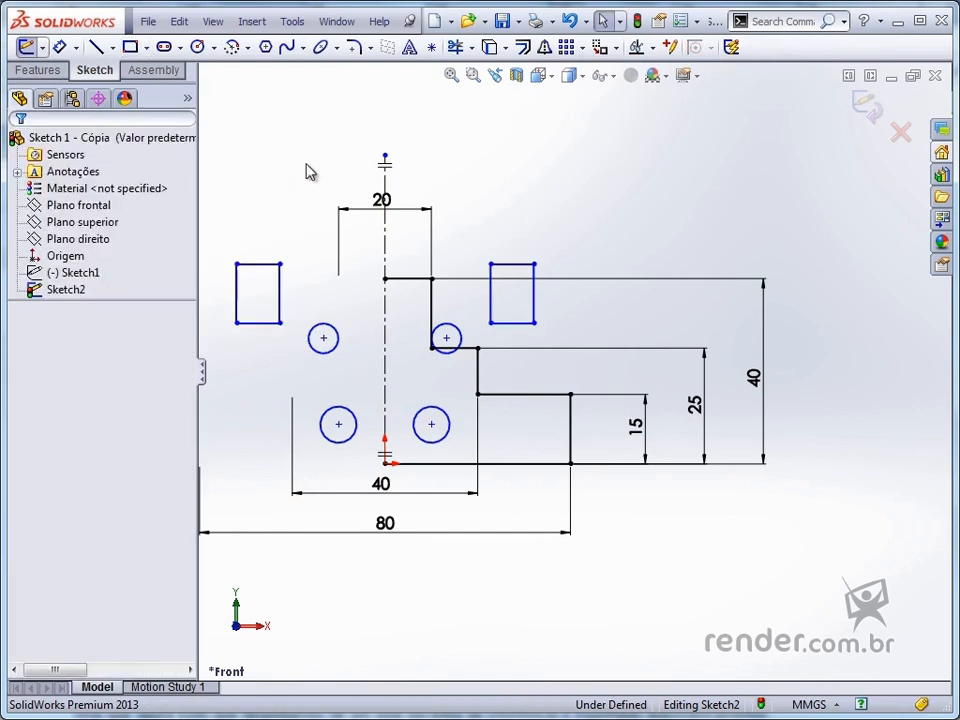
- Turn off Dynamic Mirror for the sketch
click(293, 21)
mouse_move(343, 251)
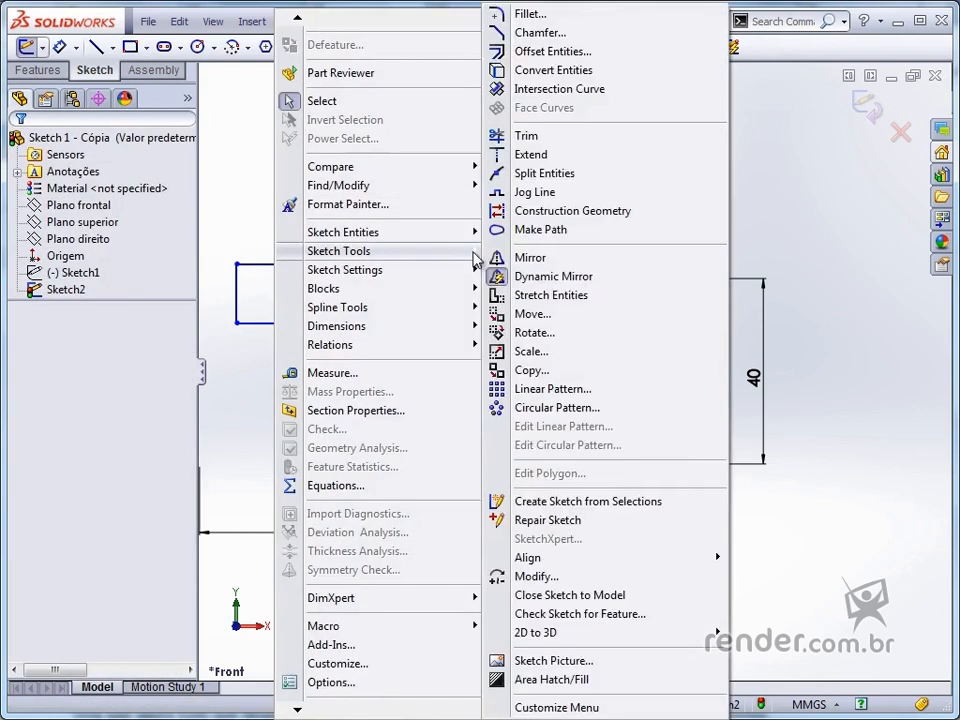
click(528, 276)
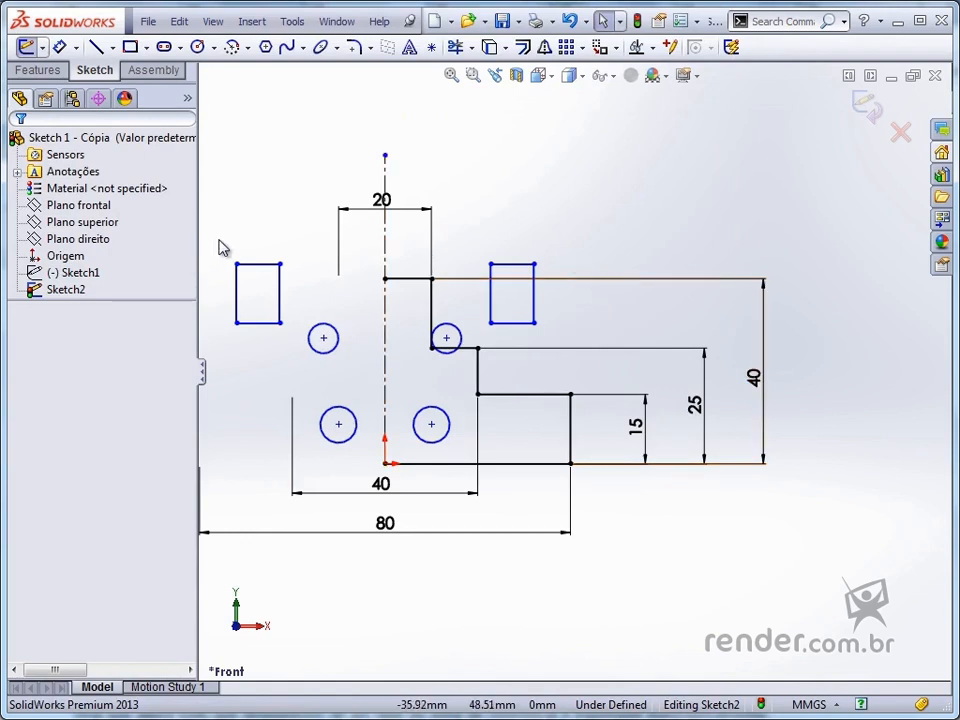
- Delete the rectangles and circles on both sides of the centerline, keeping only the stepped profile
drag(219, 235, 335, 400)
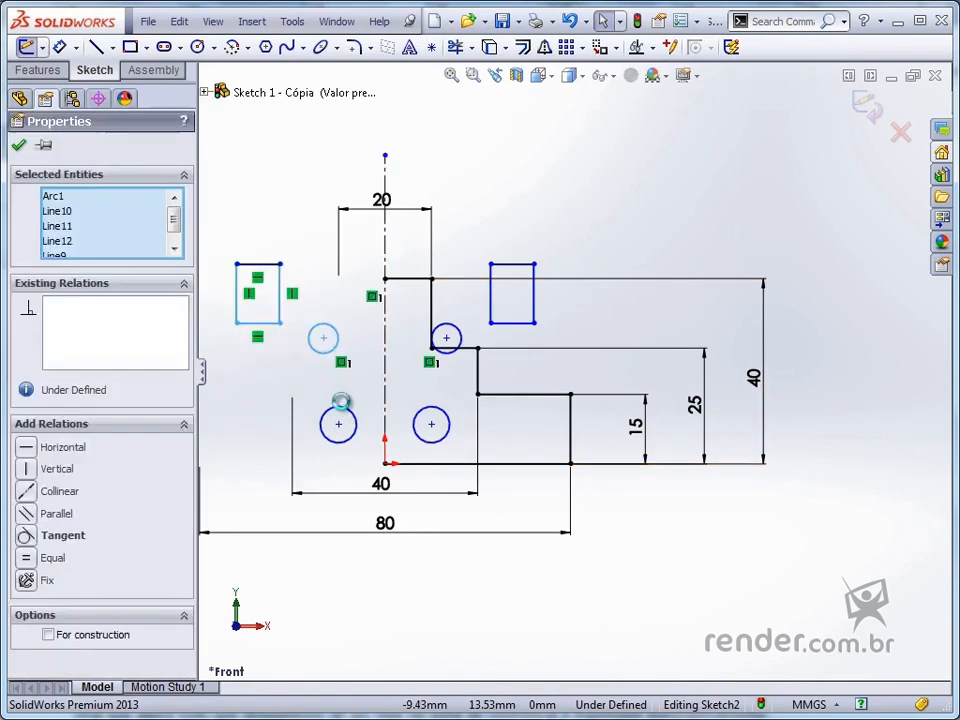
key(Delete)
drag(267, 363, 368, 465)
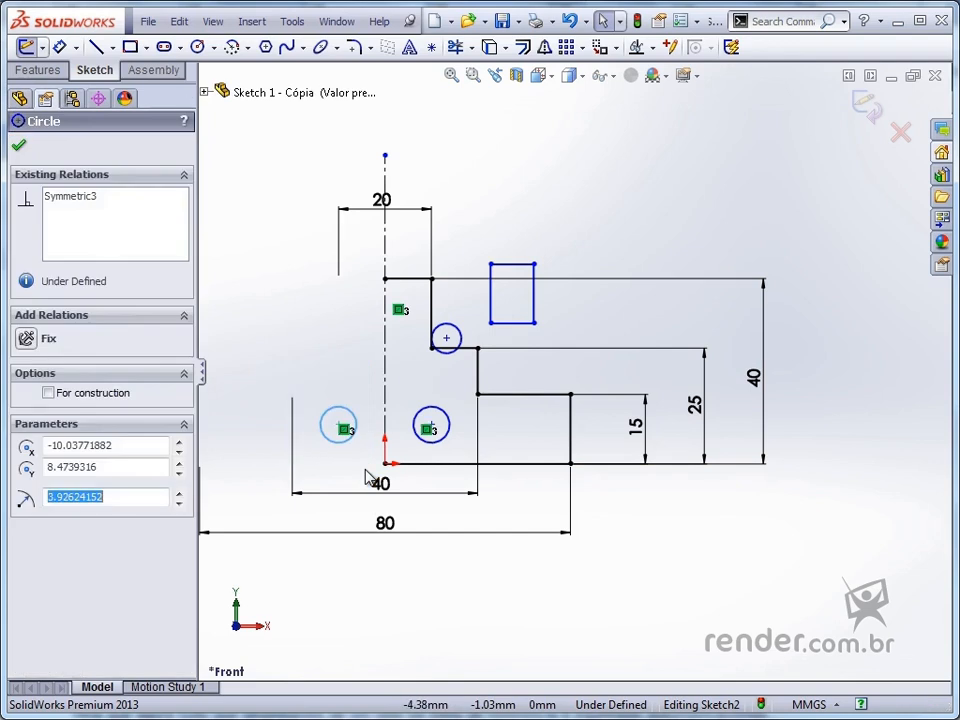
click(479, 261)
drag(474, 216, 558, 346)
key(Delete)
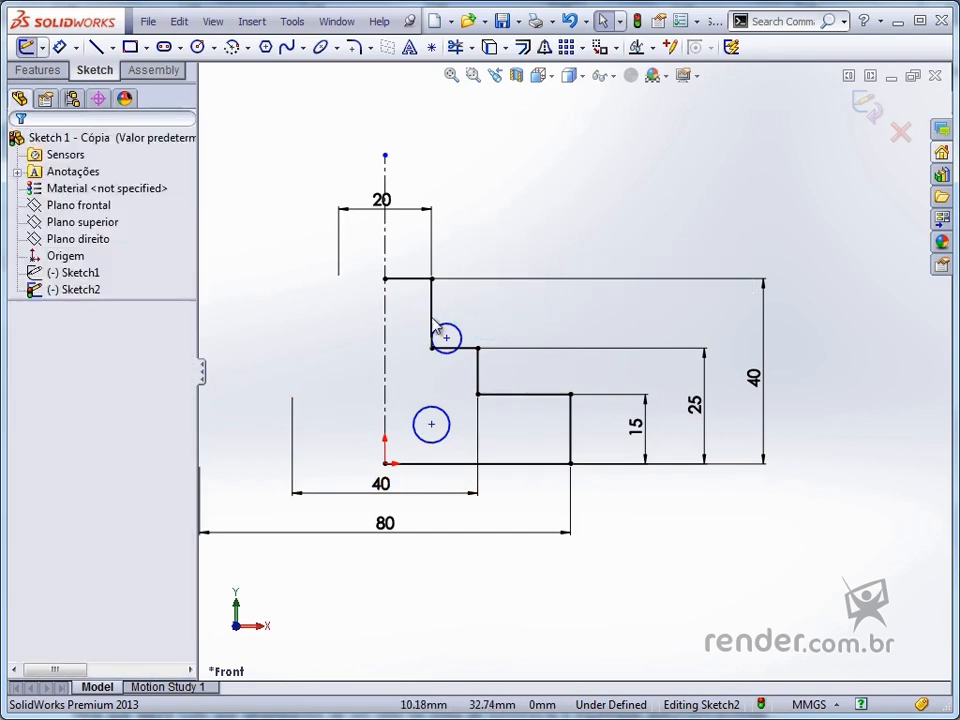
click(449, 329)
key(Delete)
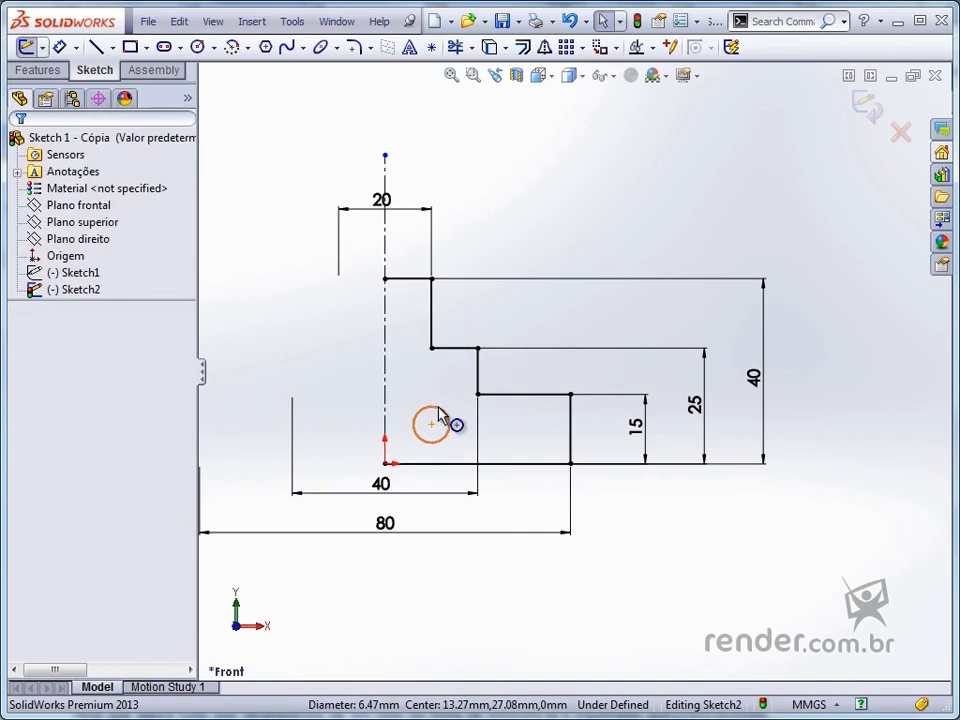
click(436, 406)
key(Delete)
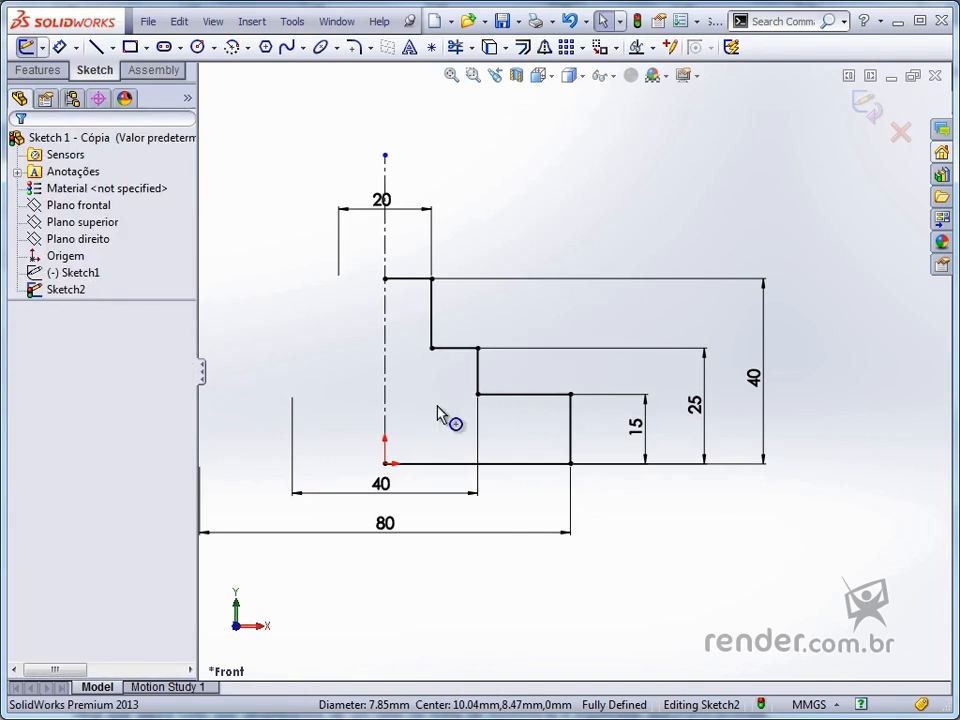
- Add an angle-distance sketch chamfer of 1 mm at 45° to the uppermost outer corner of the stepped profile
click(372, 49)
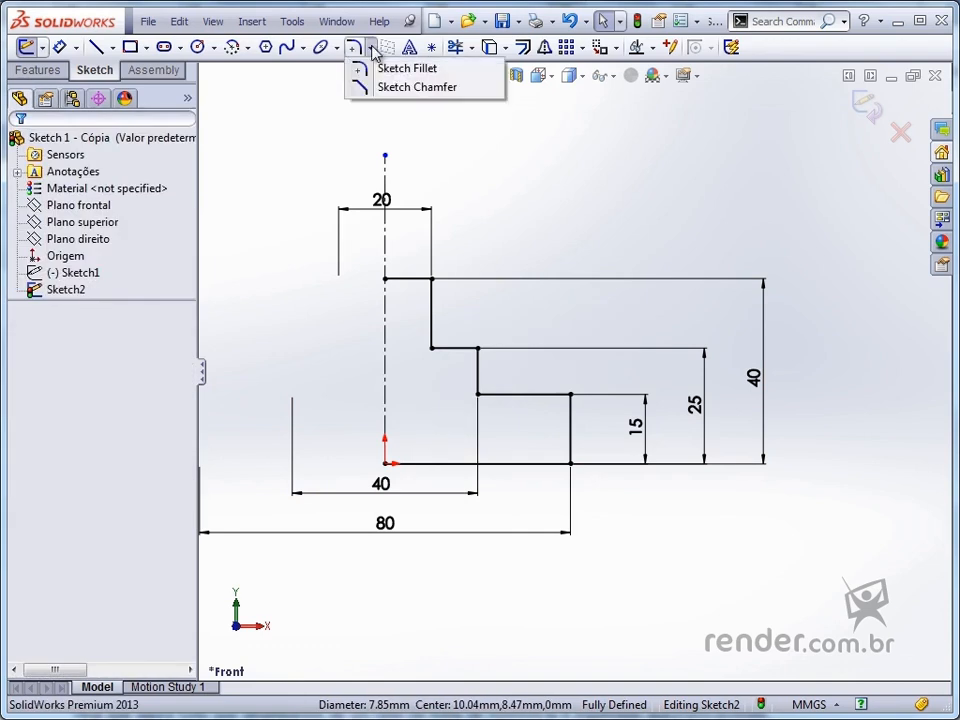
click(475, 89)
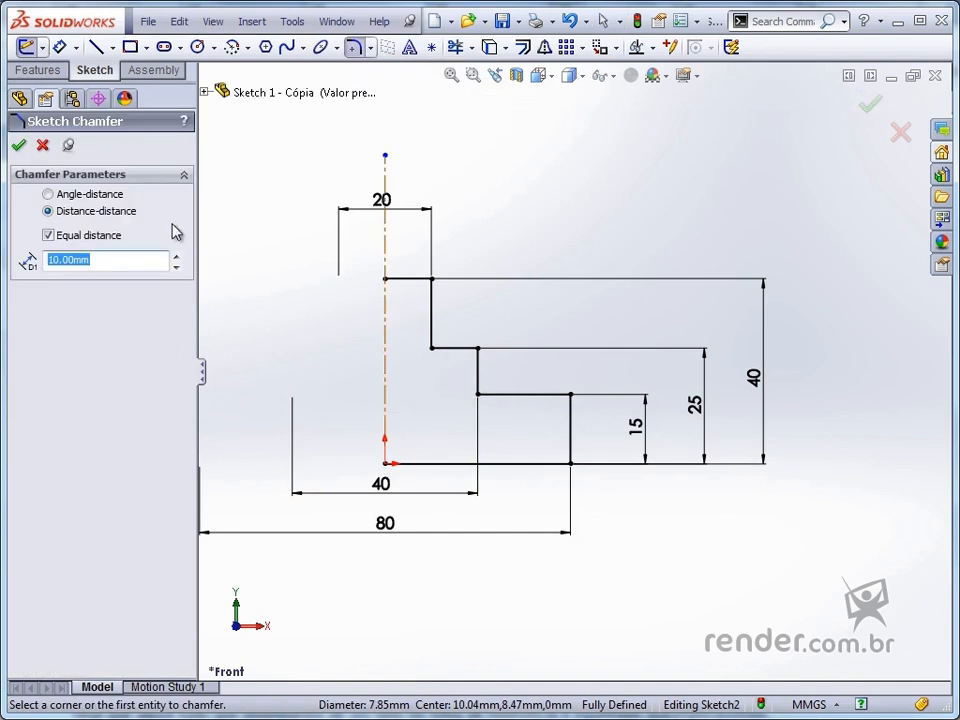
click(48, 195)
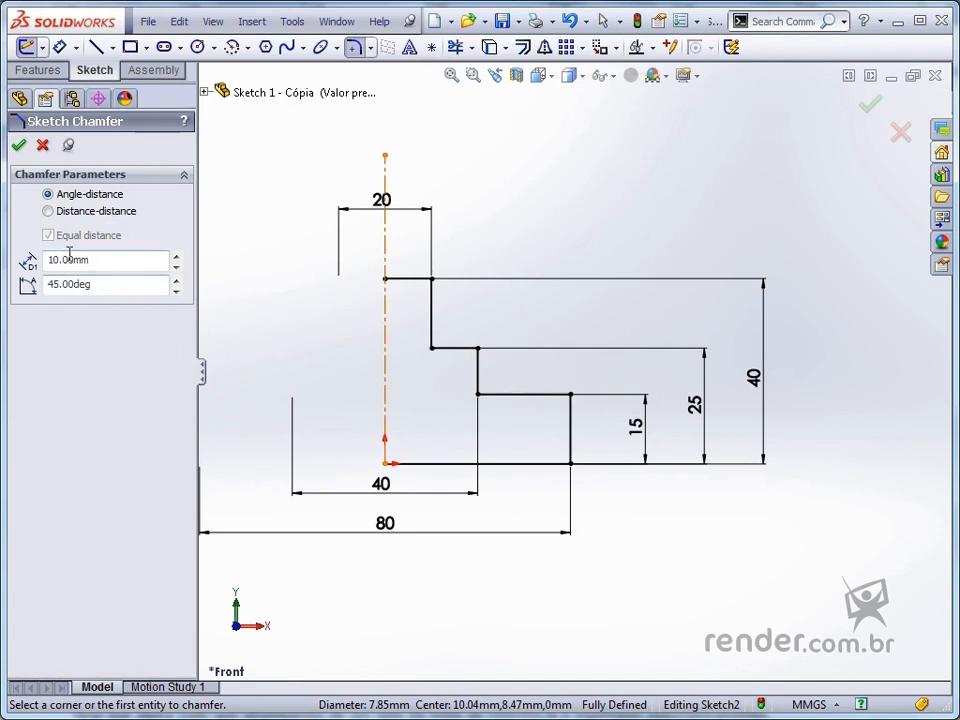
double_click(102, 259)
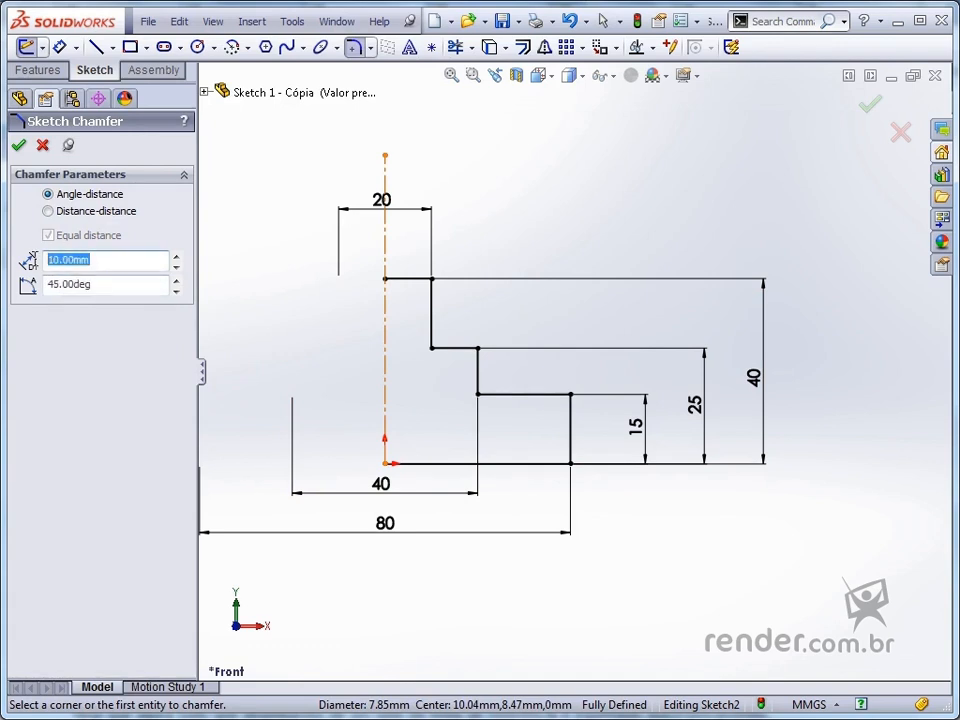
text(1)
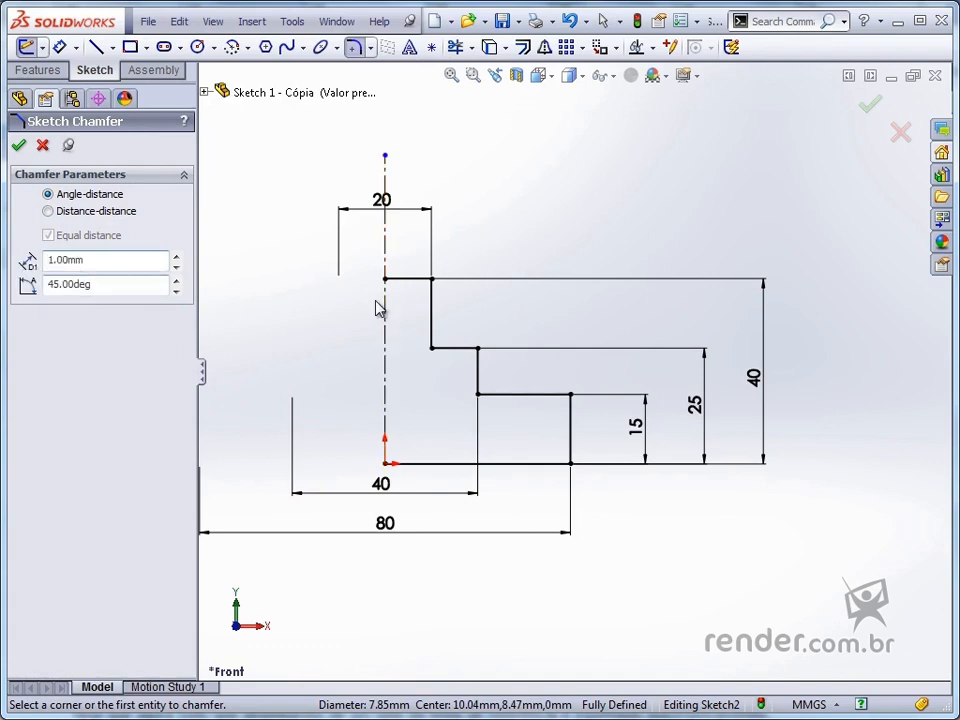
click(433, 283)
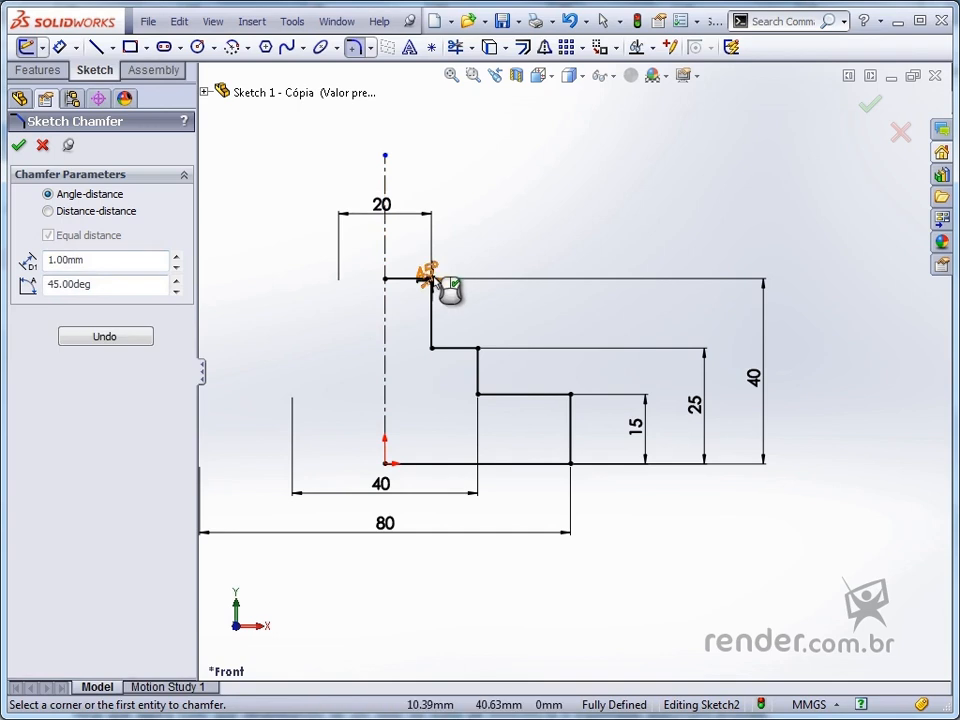
key(z)
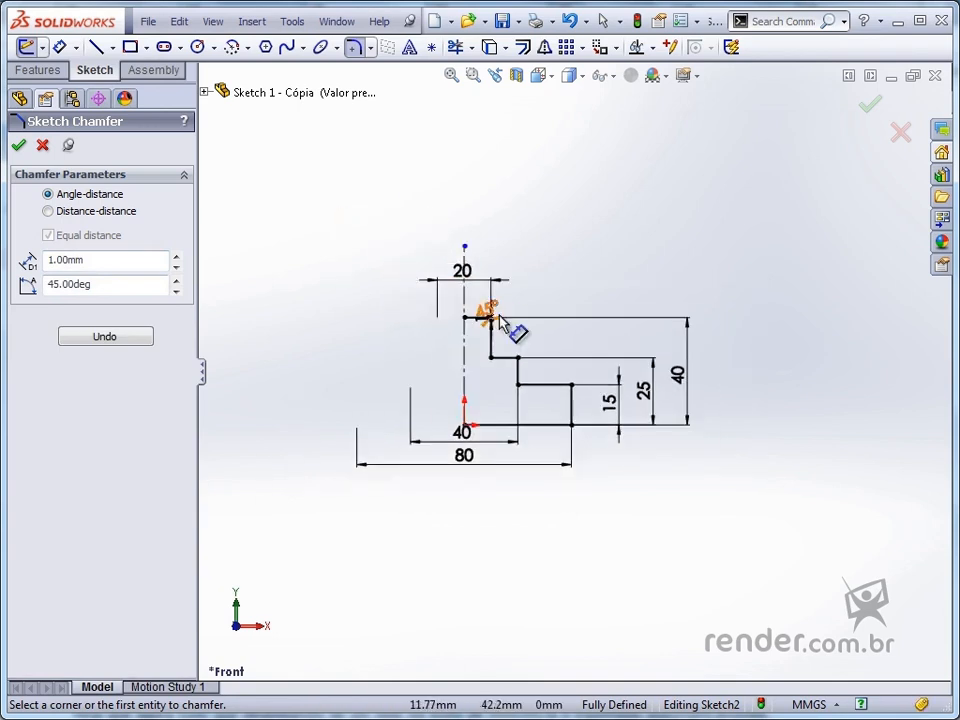
scroll(490, 316, down, 8)
scroll(545, 347, down, 3)
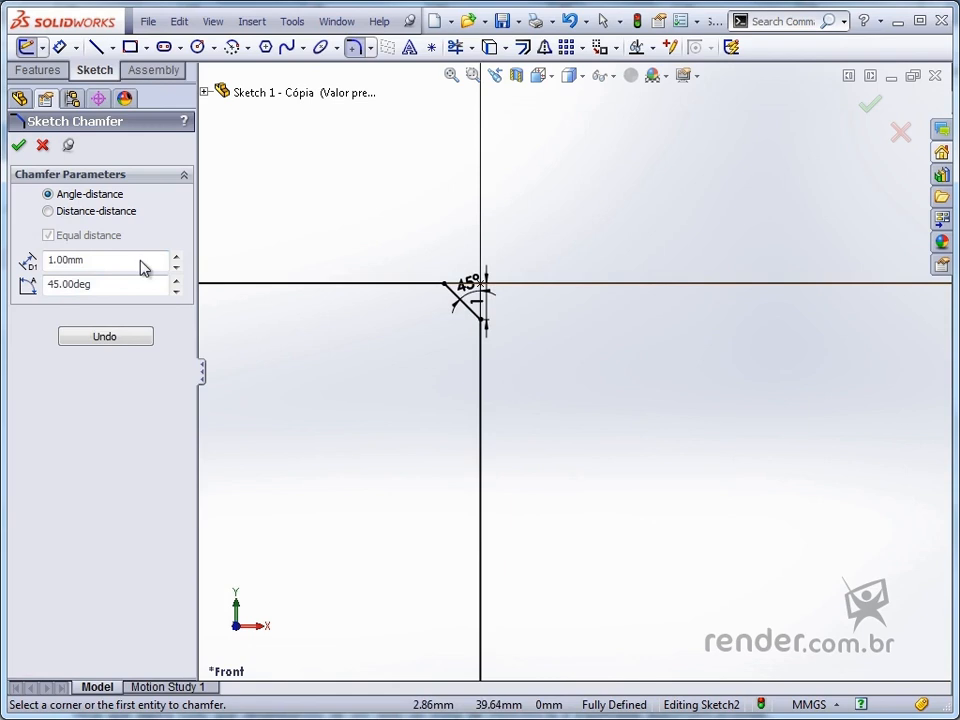
- Add distance-distance sketch chamfers with an equal distance of 1 mm to the middle and lowest outer corners of the stepped profile
click(48, 212)
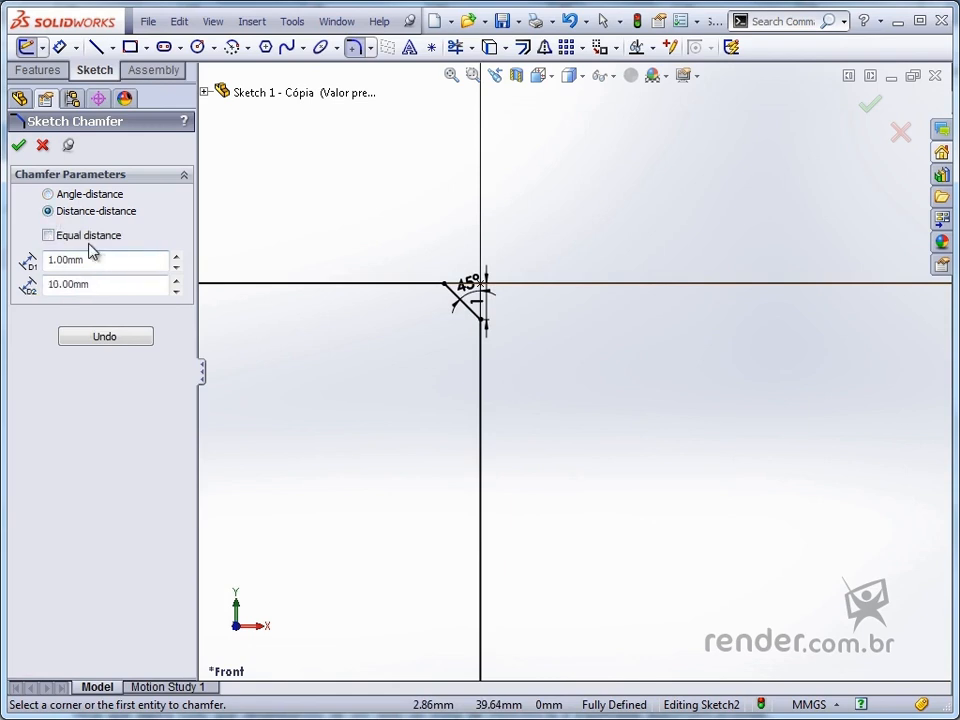
drag(94, 287, 45, 284)
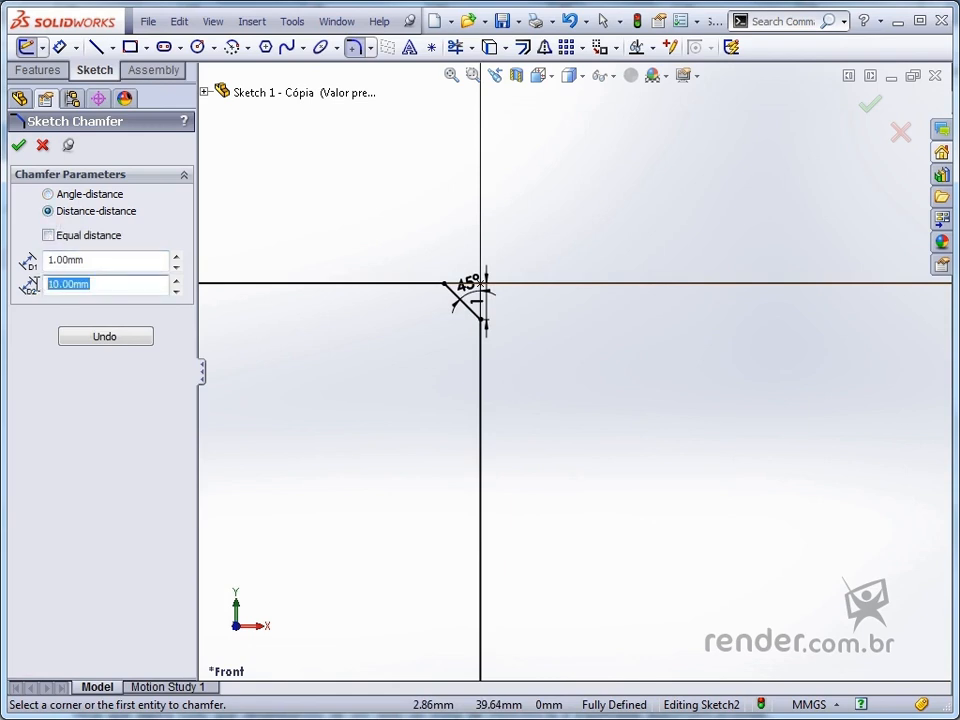
key(BackSpace)
click(141, 258)
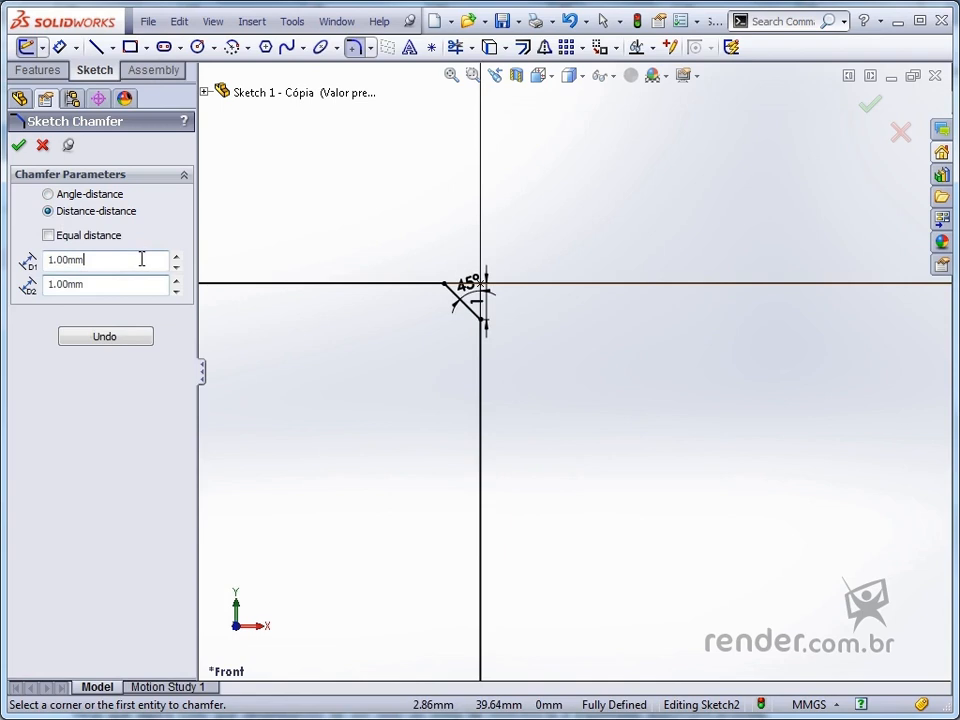
click(49, 236)
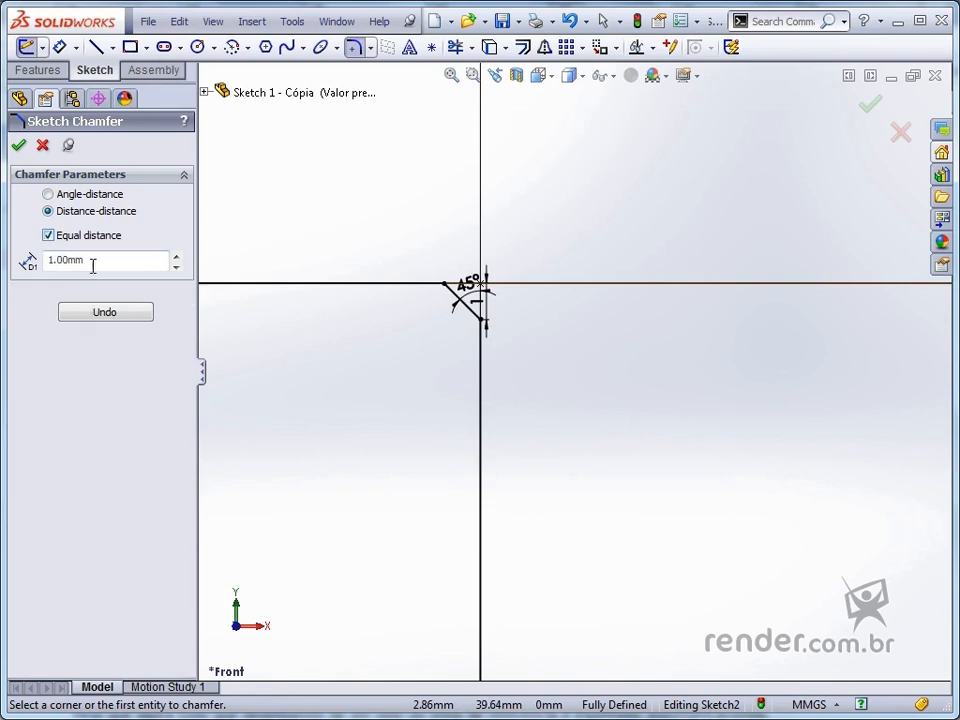
scroll(600, 476, up, 6)
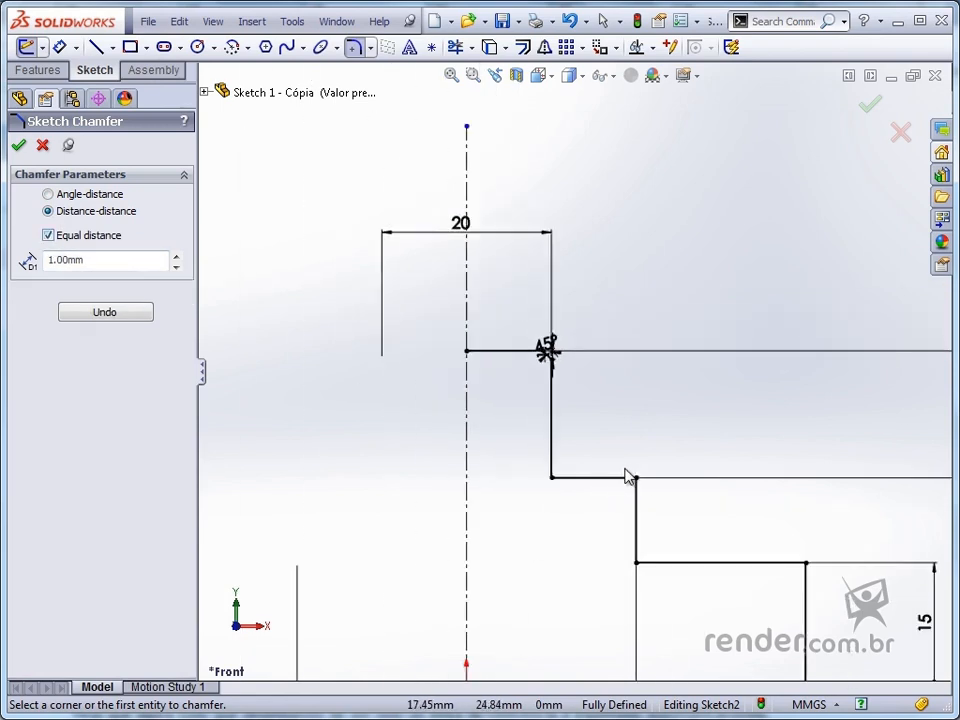
scroll(790, 522, down, 3)
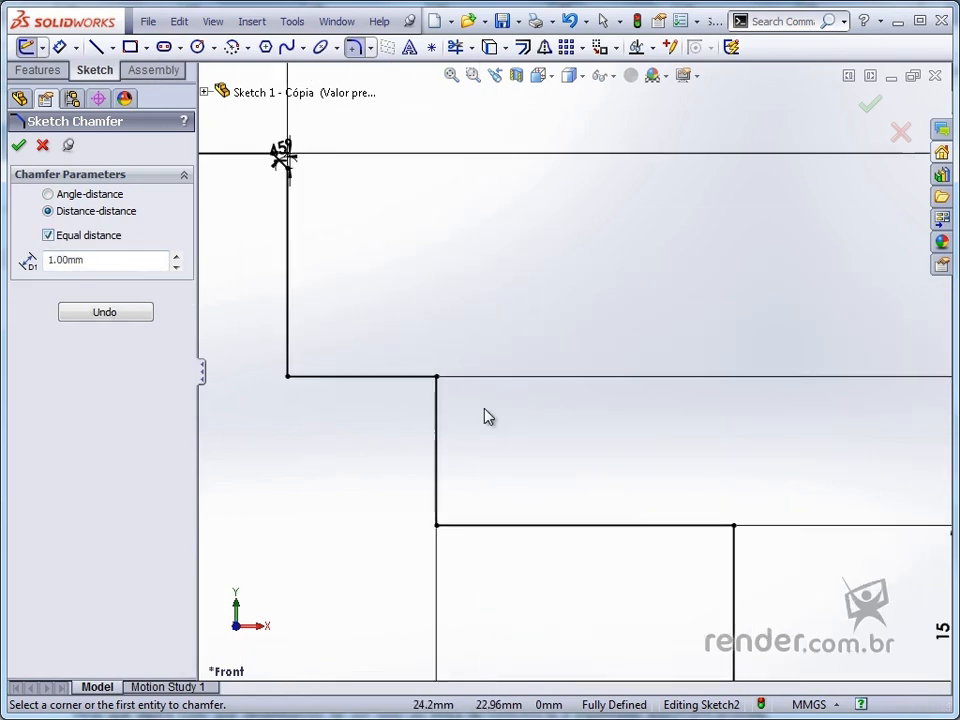
click(437, 377)
click(734, 525)
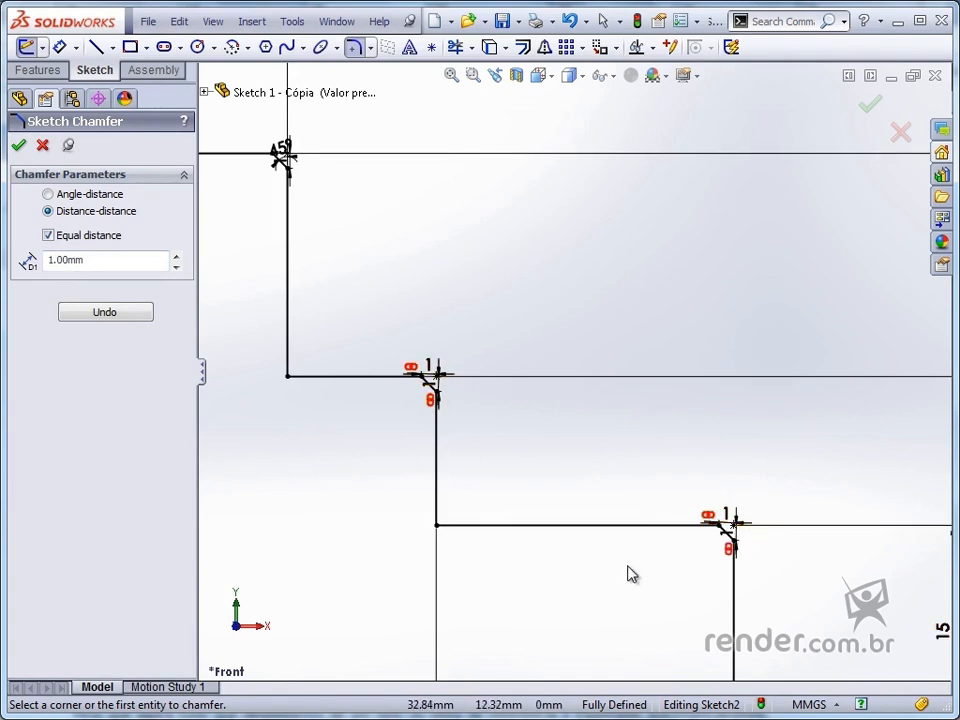
scroll(645, 536, up, 3)
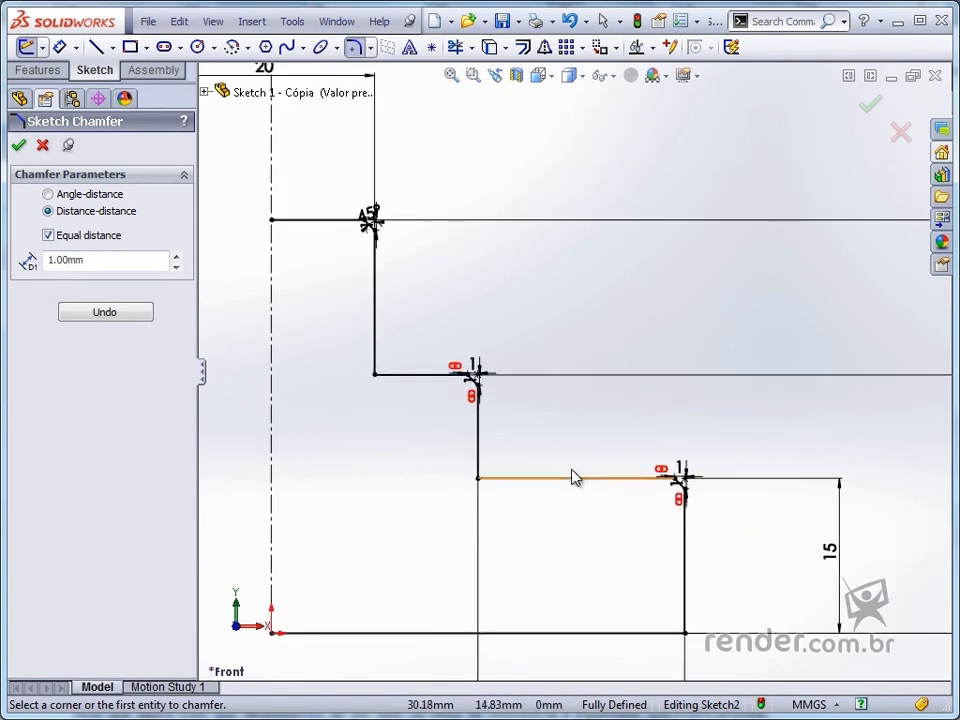
click(16, 148)
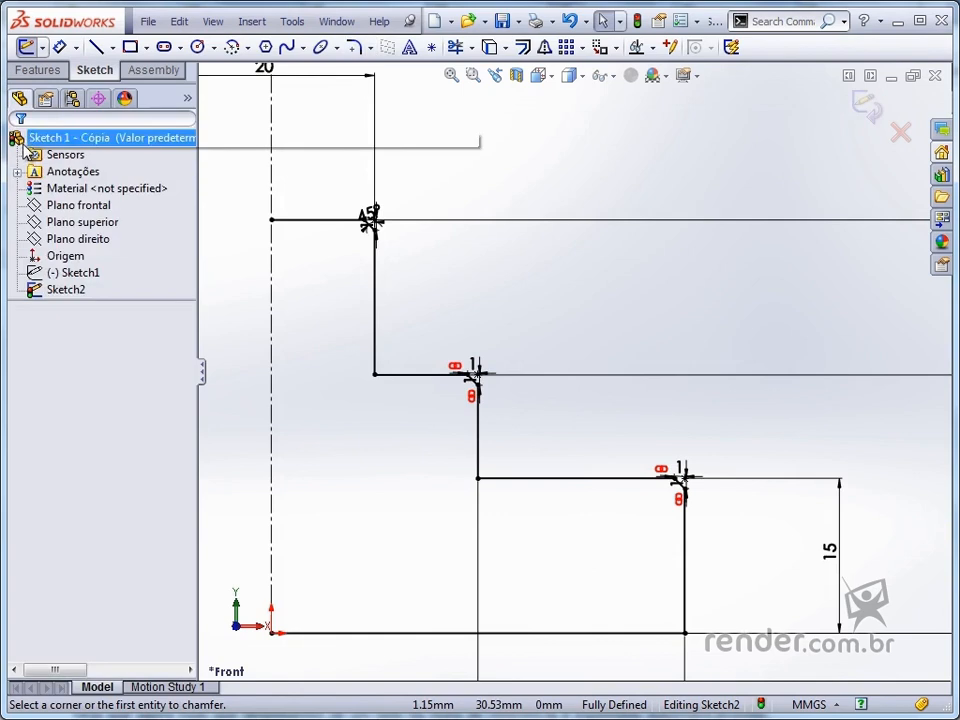
- Add 1 mm sketch fillets to the two inner corners of the stepped profile
click(370, 47)
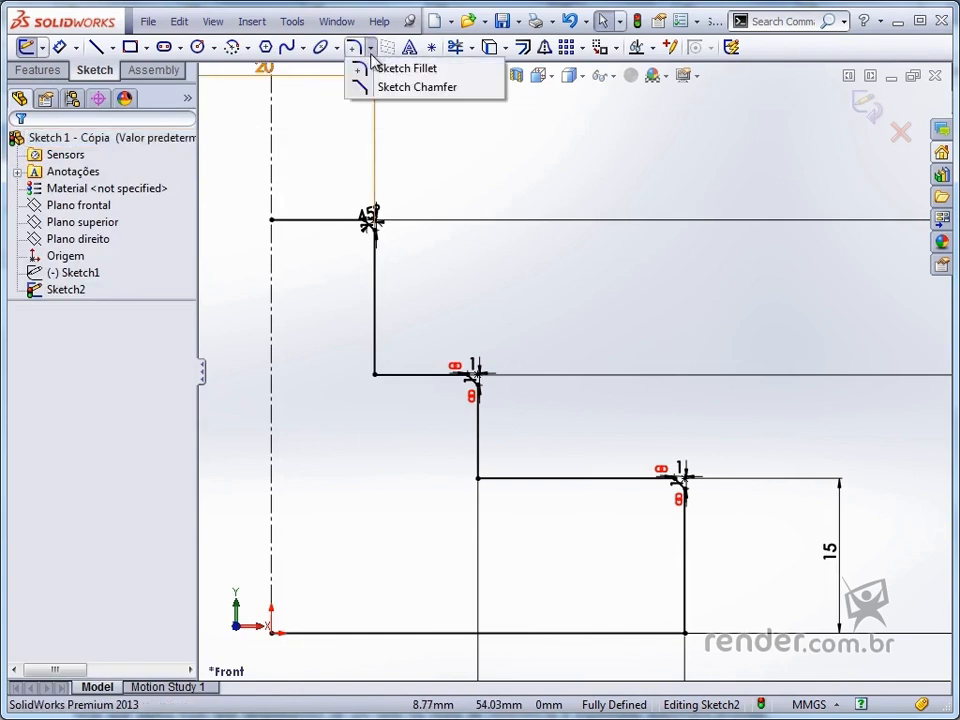
click(437, 70)
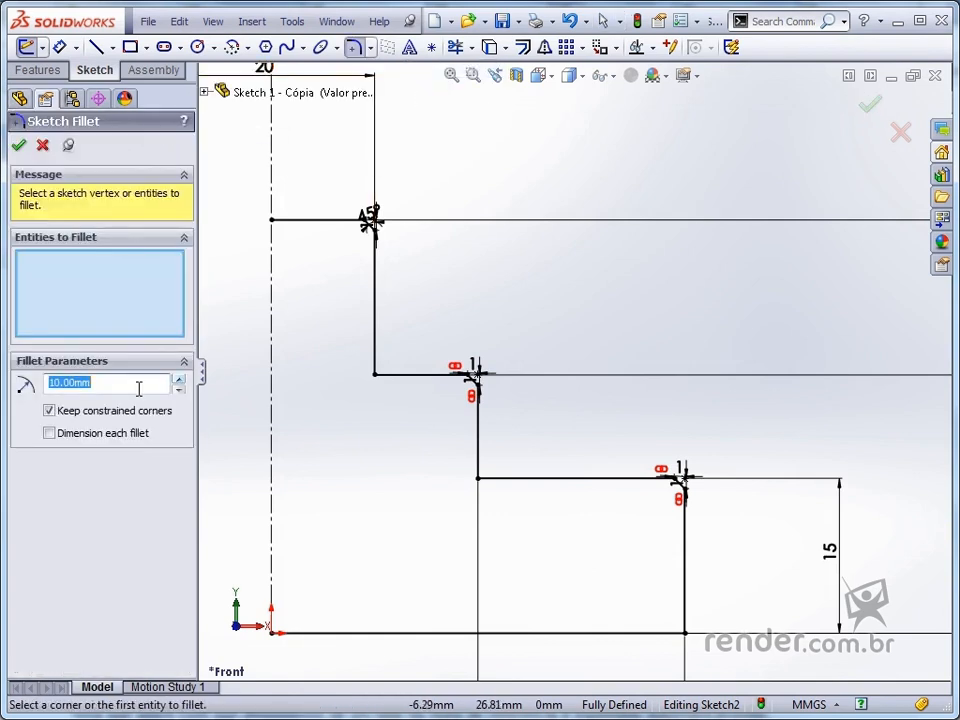
text(1)
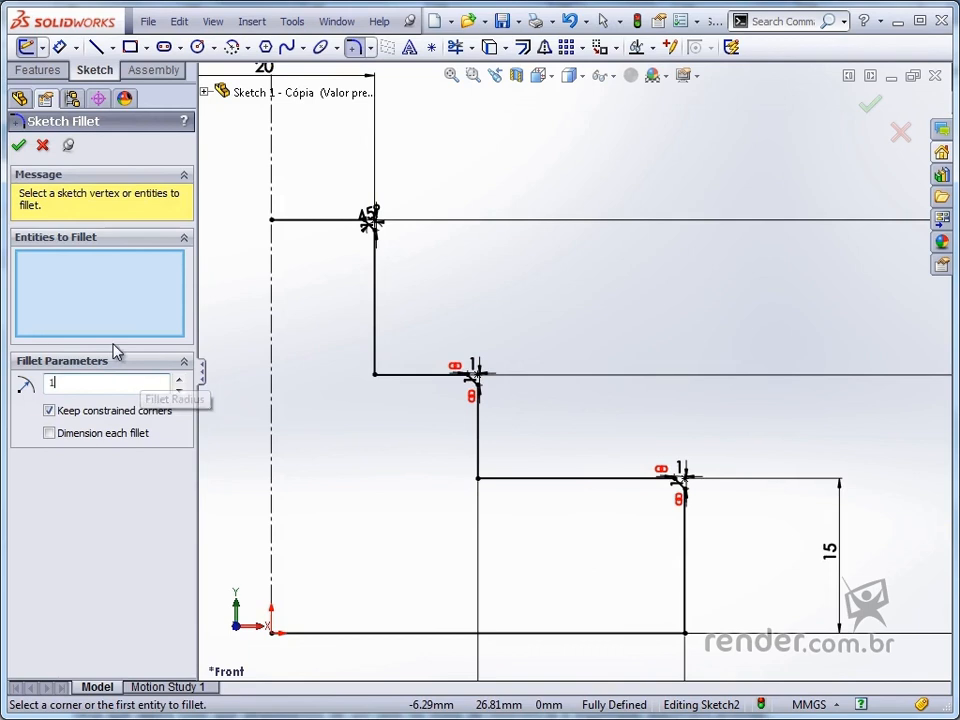
click(375, 377)
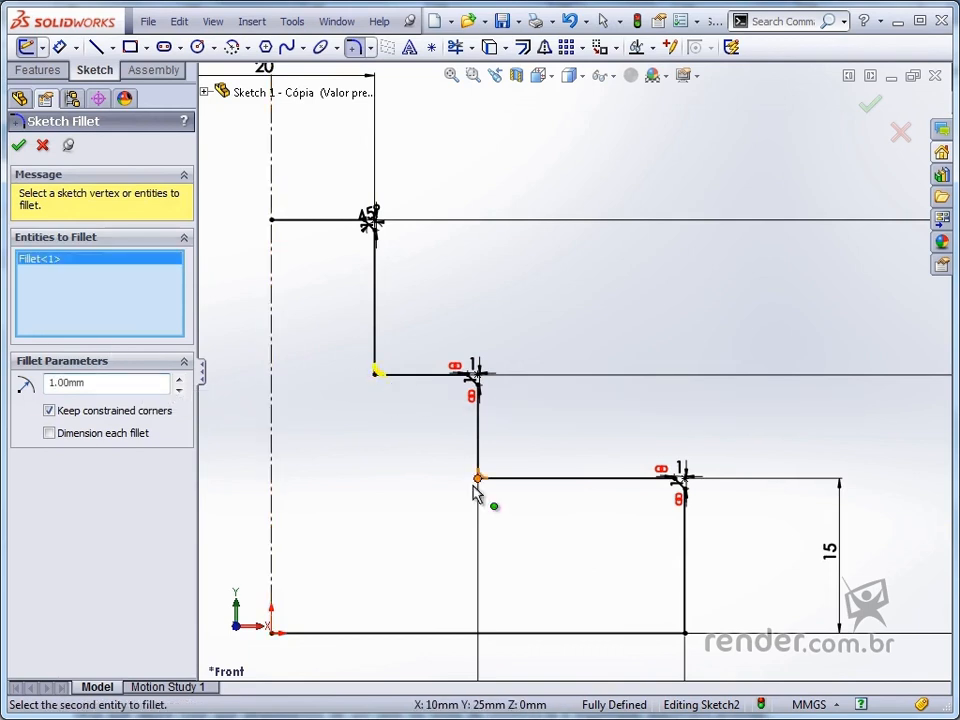
click(476, 479)
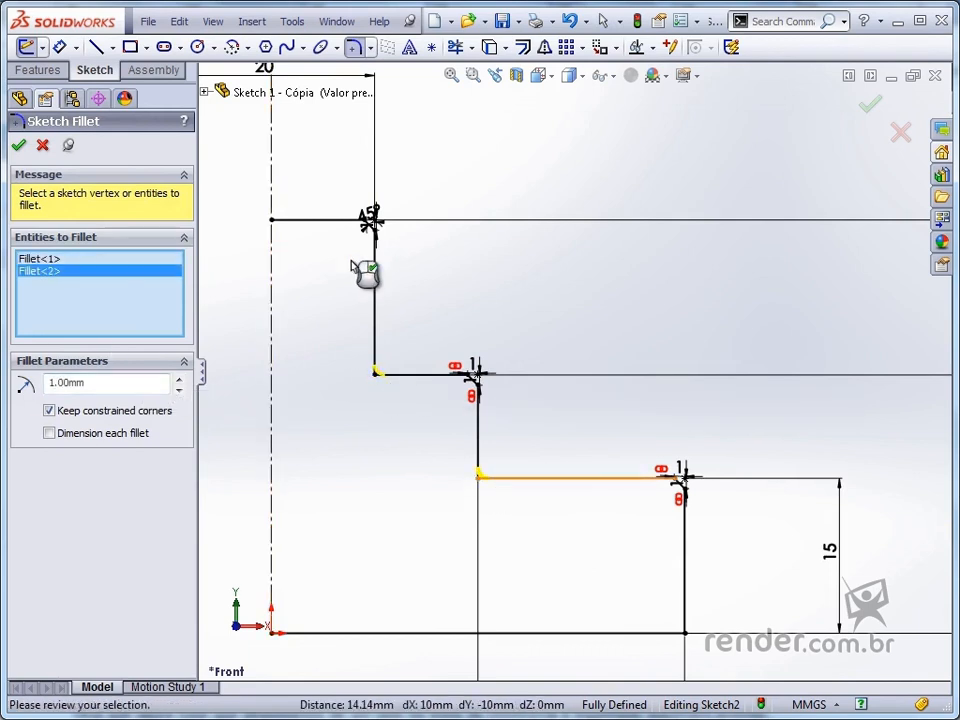
click(19, 146)
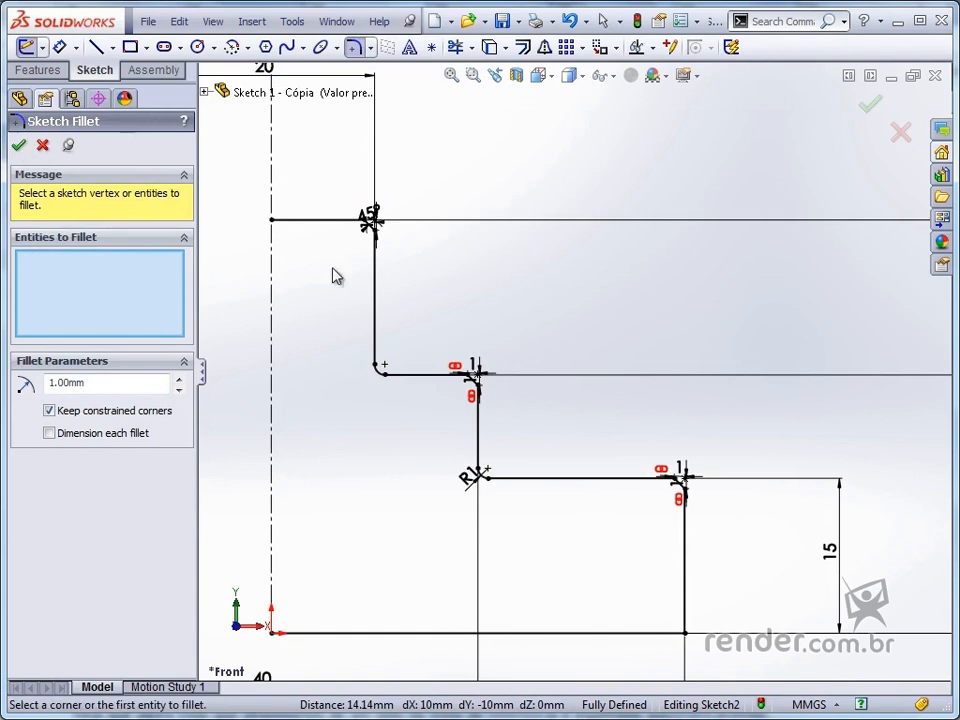
click(18, 146)
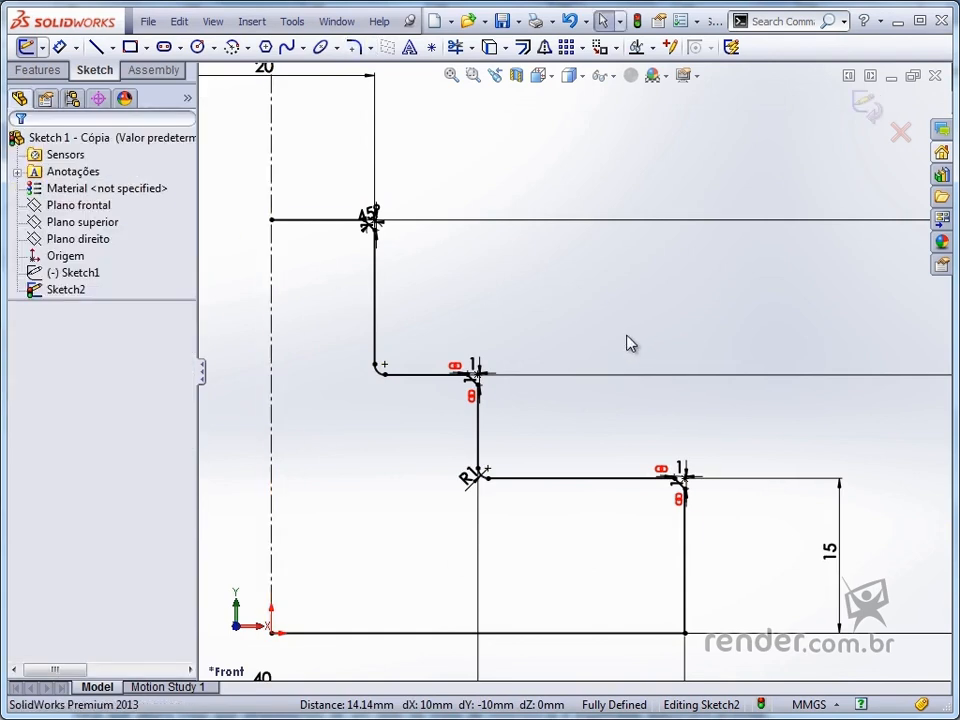
- Exit the stepped profile's sketch and show it in the graphics area
key(f)
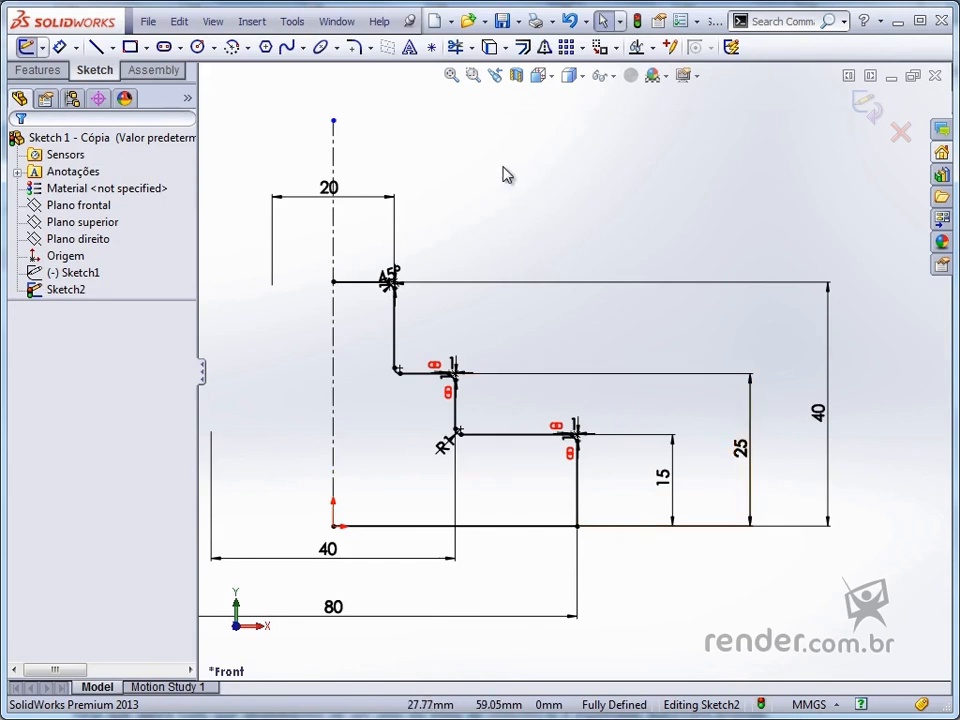
click(866, 105)
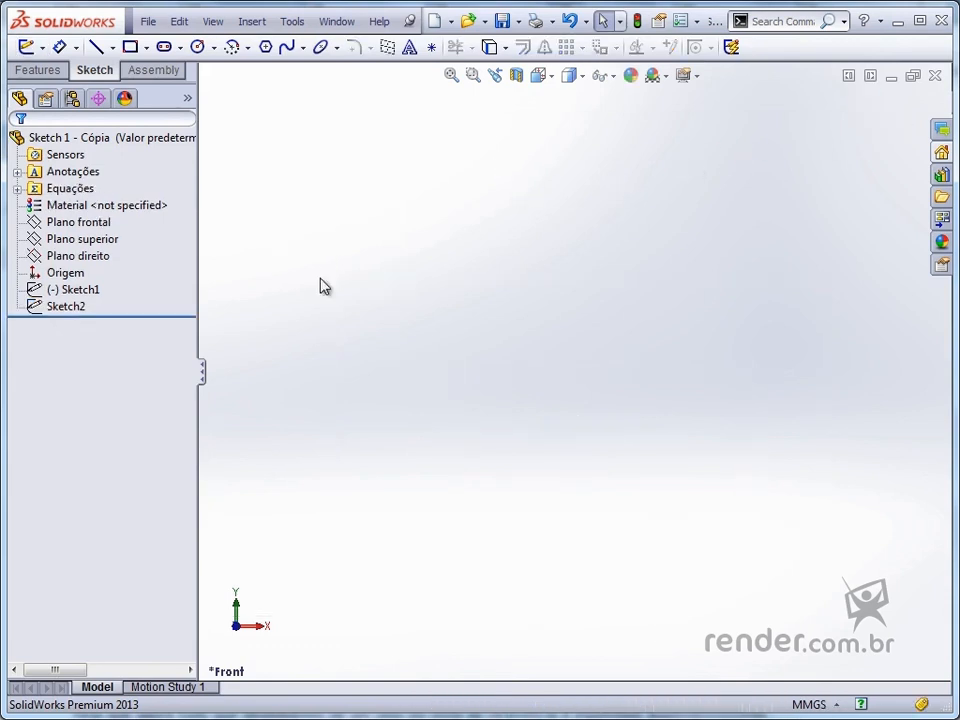
click(71, 272)
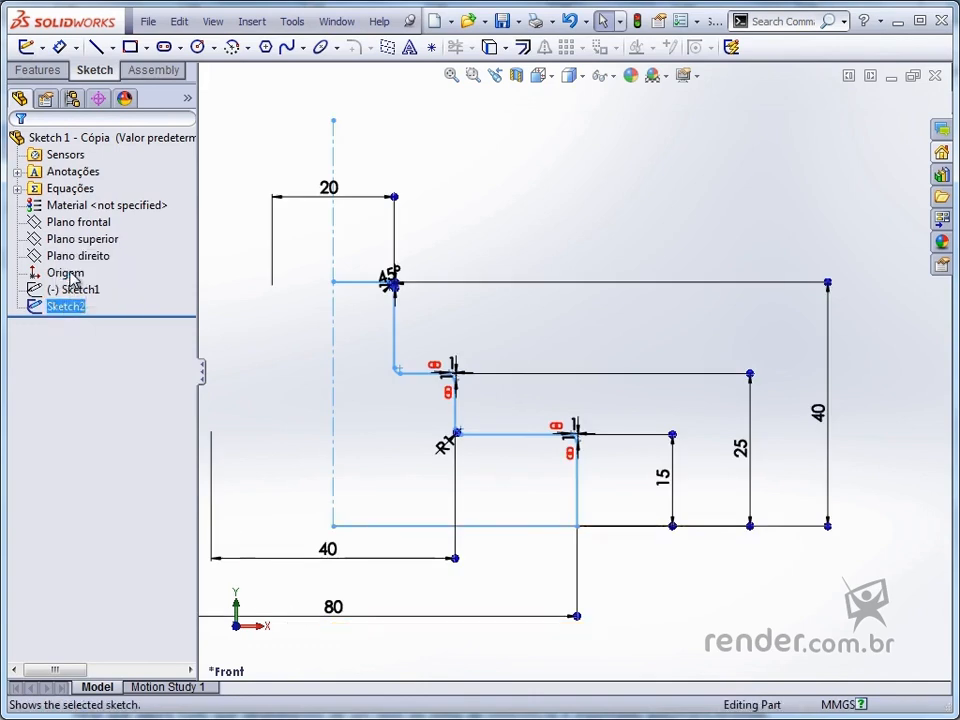
click(587, 267)
key(f)
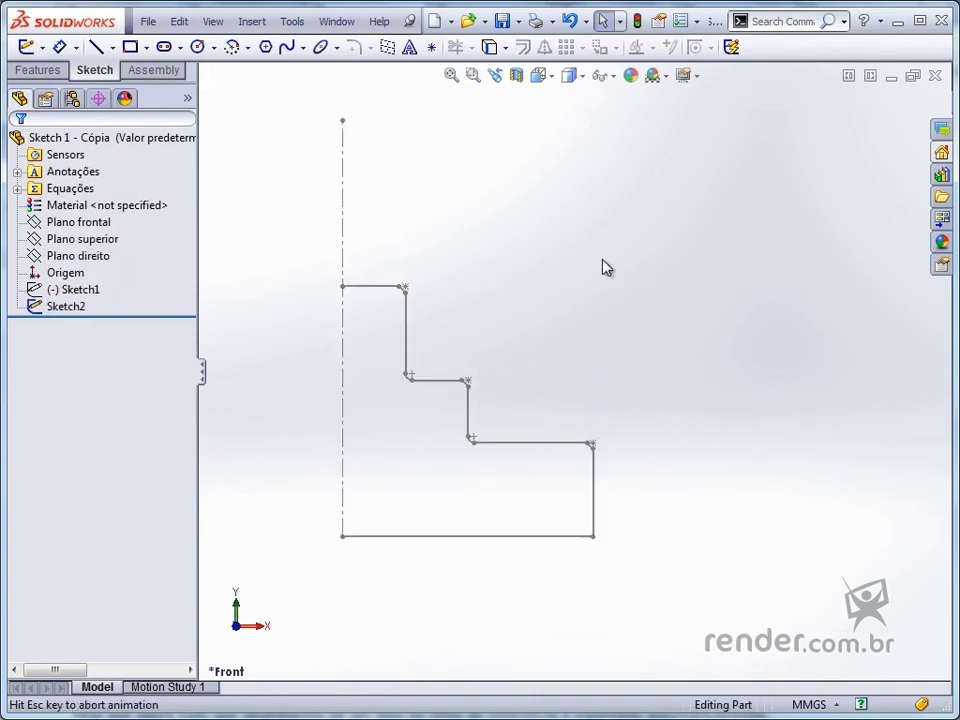